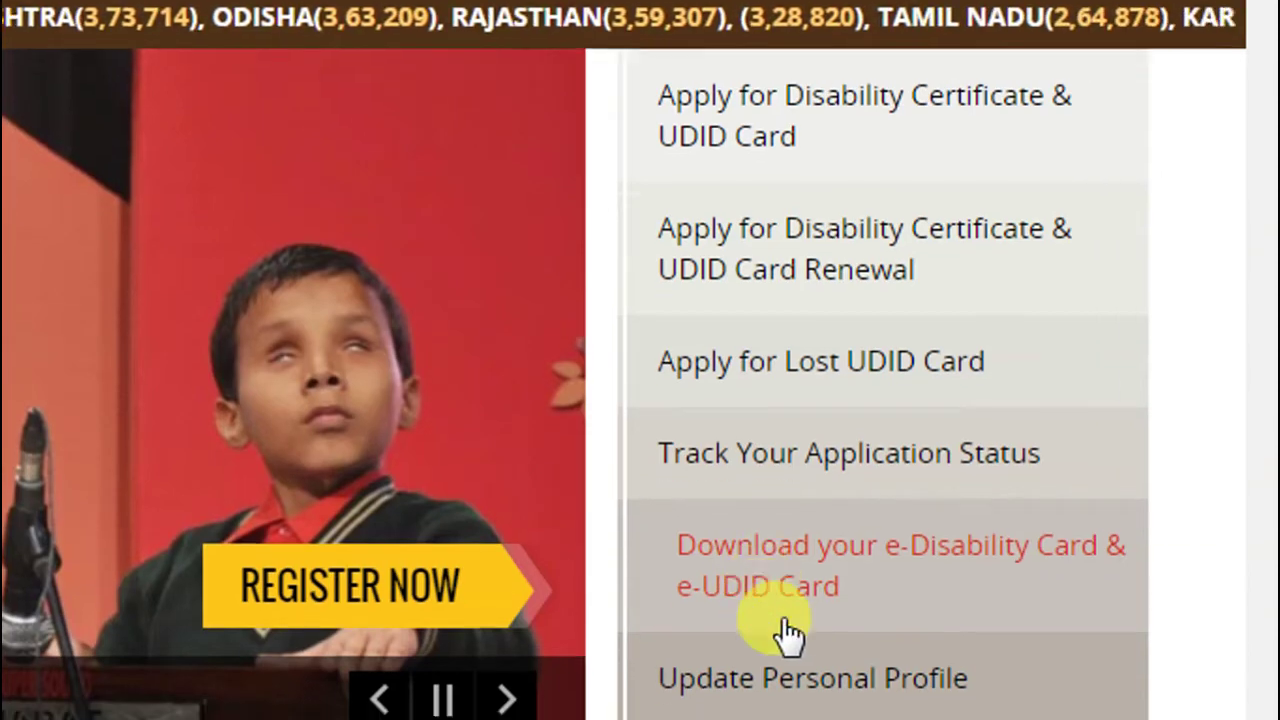
Start a new 'Apply for Disability Certificate & UDID Card' application
scroll(811, 558, "down", 2)
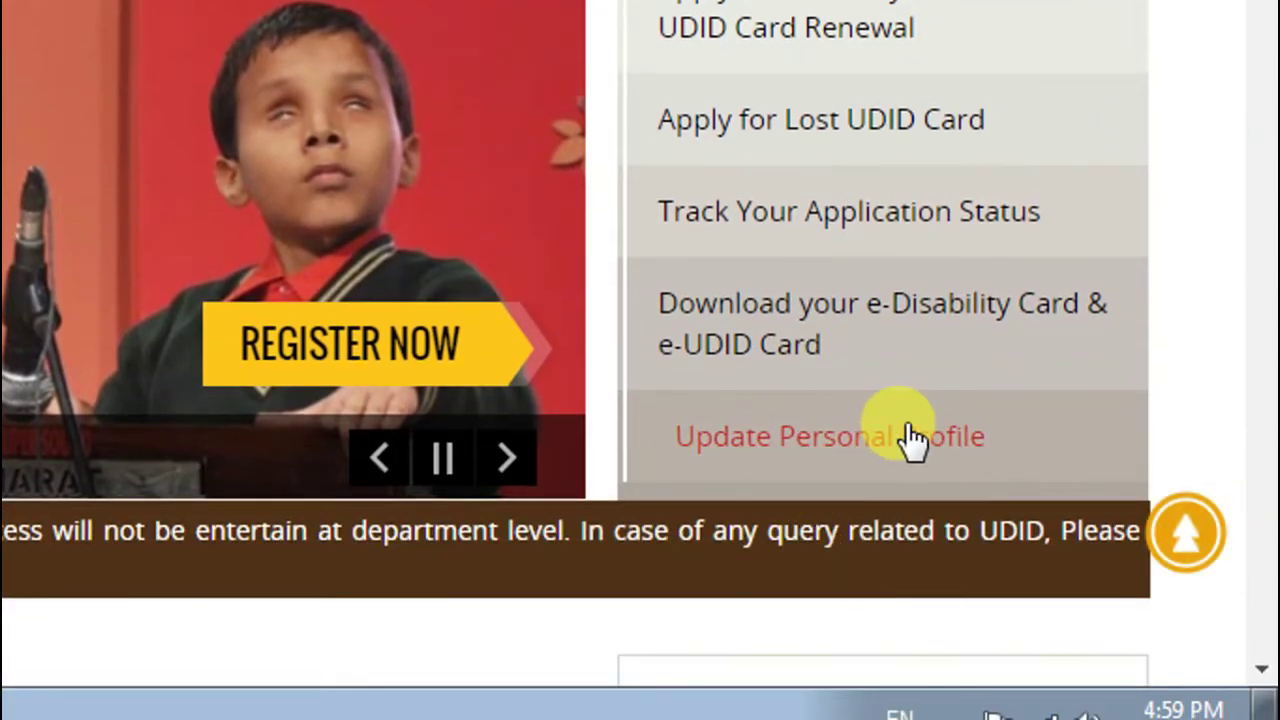
scroll(808, 120, "up", 2)
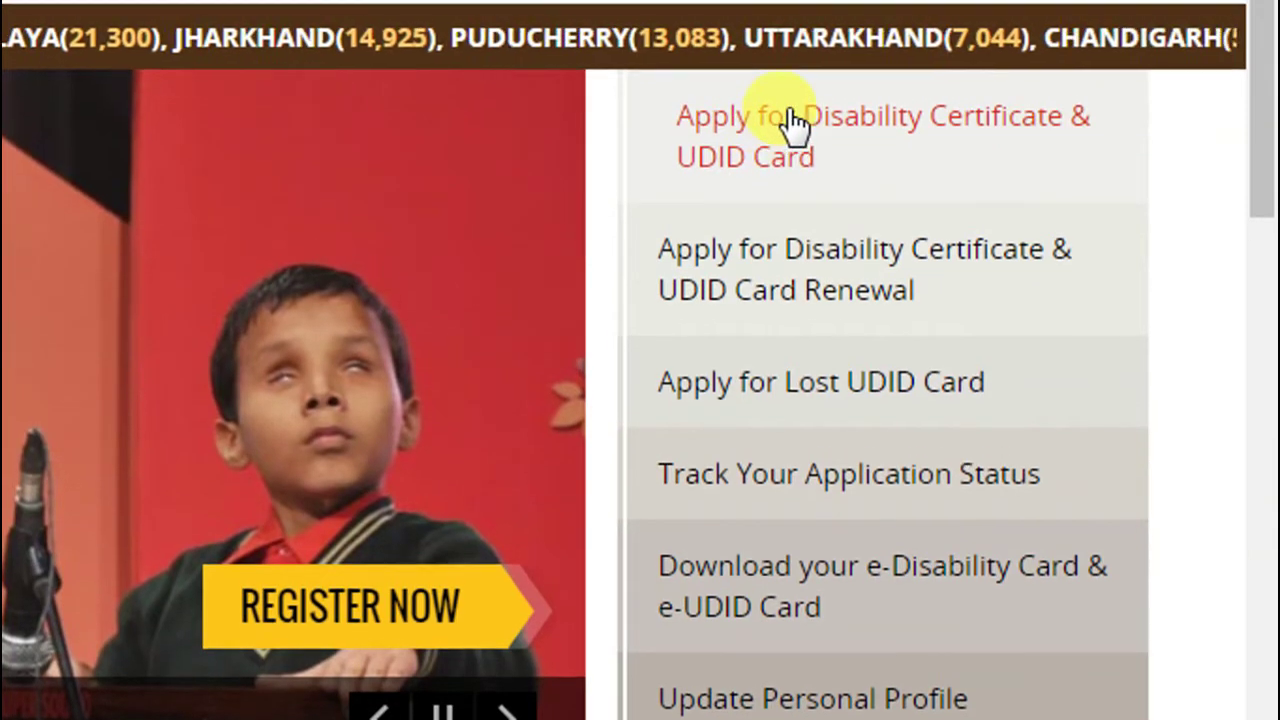
left_click(790, 98)
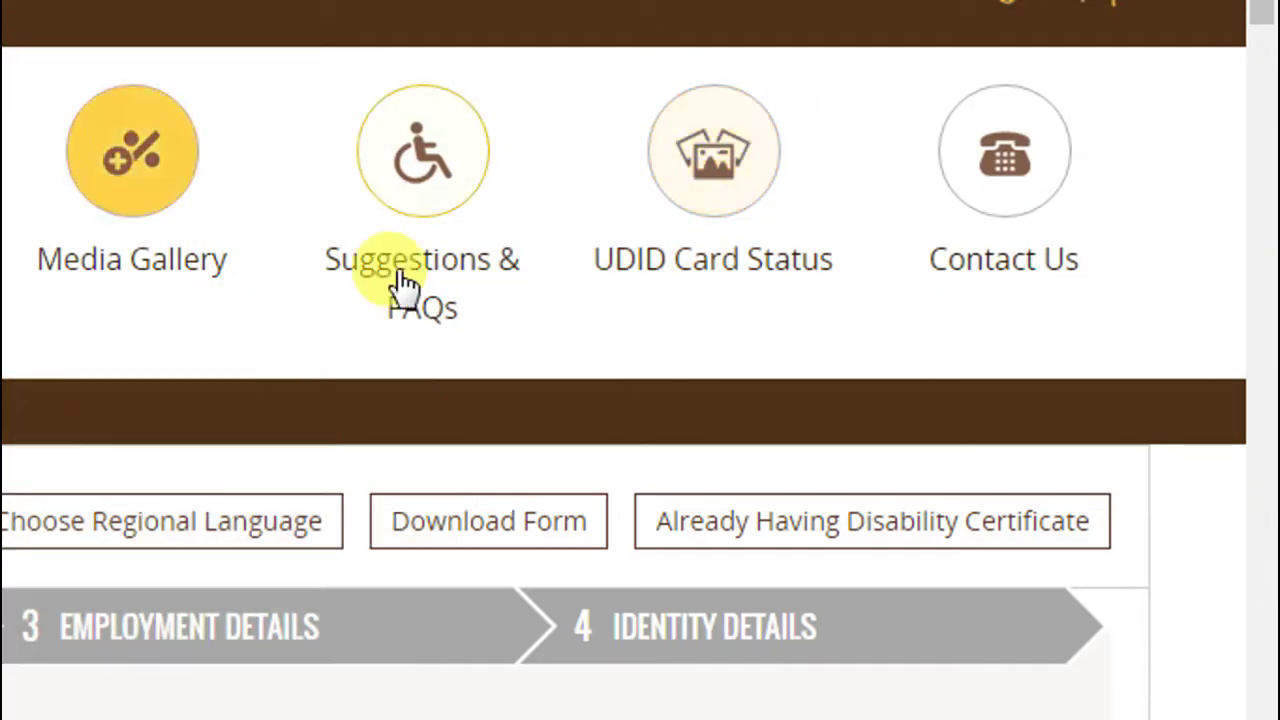
Enter the applicant's first name, surname and other name
scroll(257, 429, "down", 1)
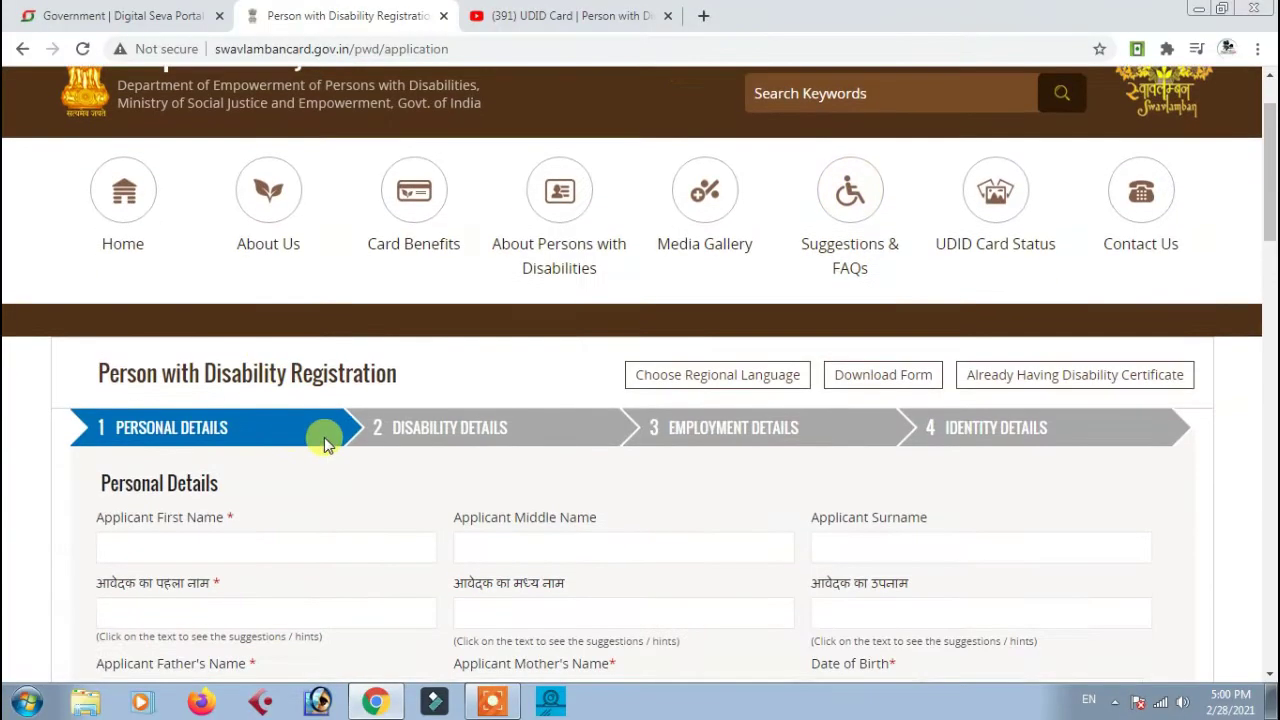
scroll(493, 366, "down", 2)
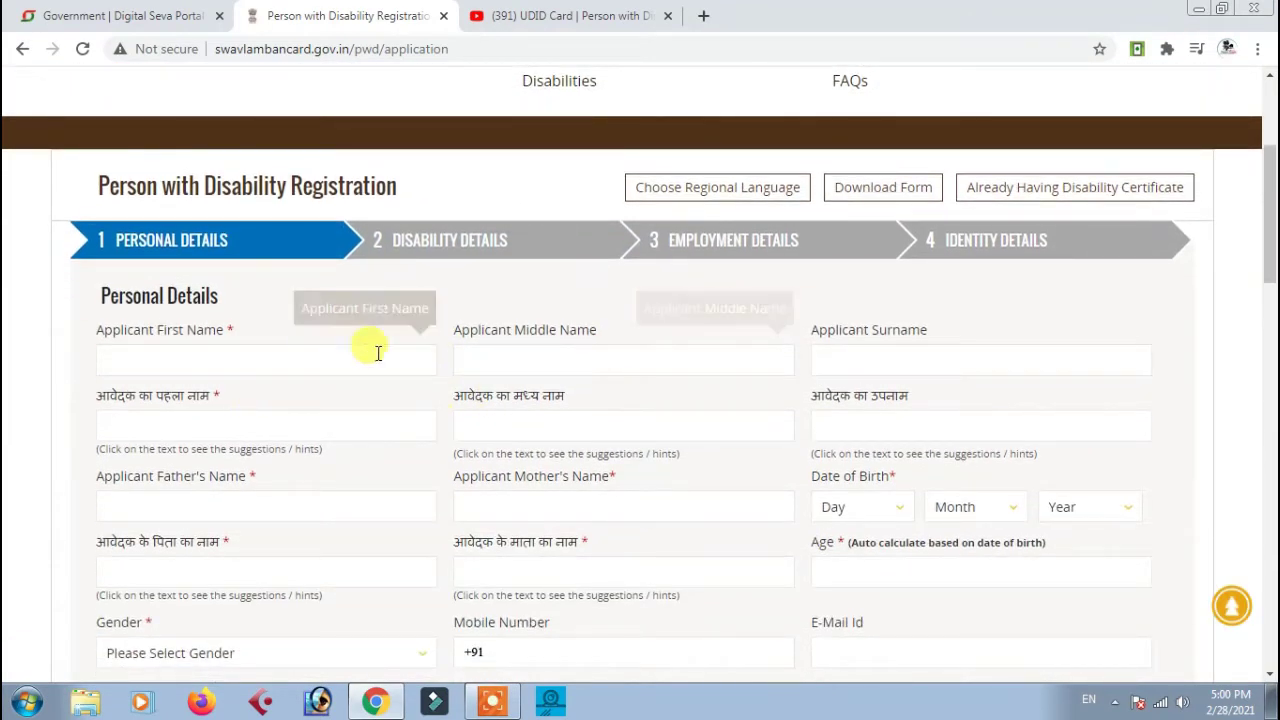
left_click(234, 361)
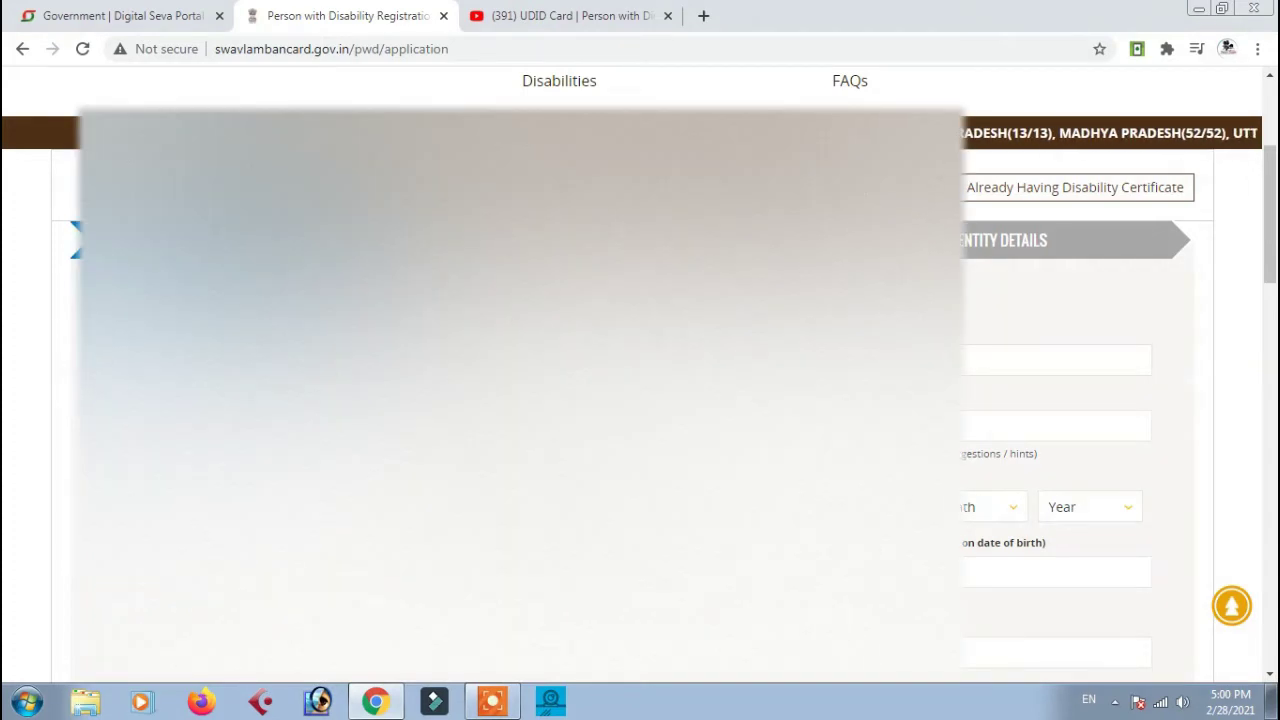
left_click(1056, 360)
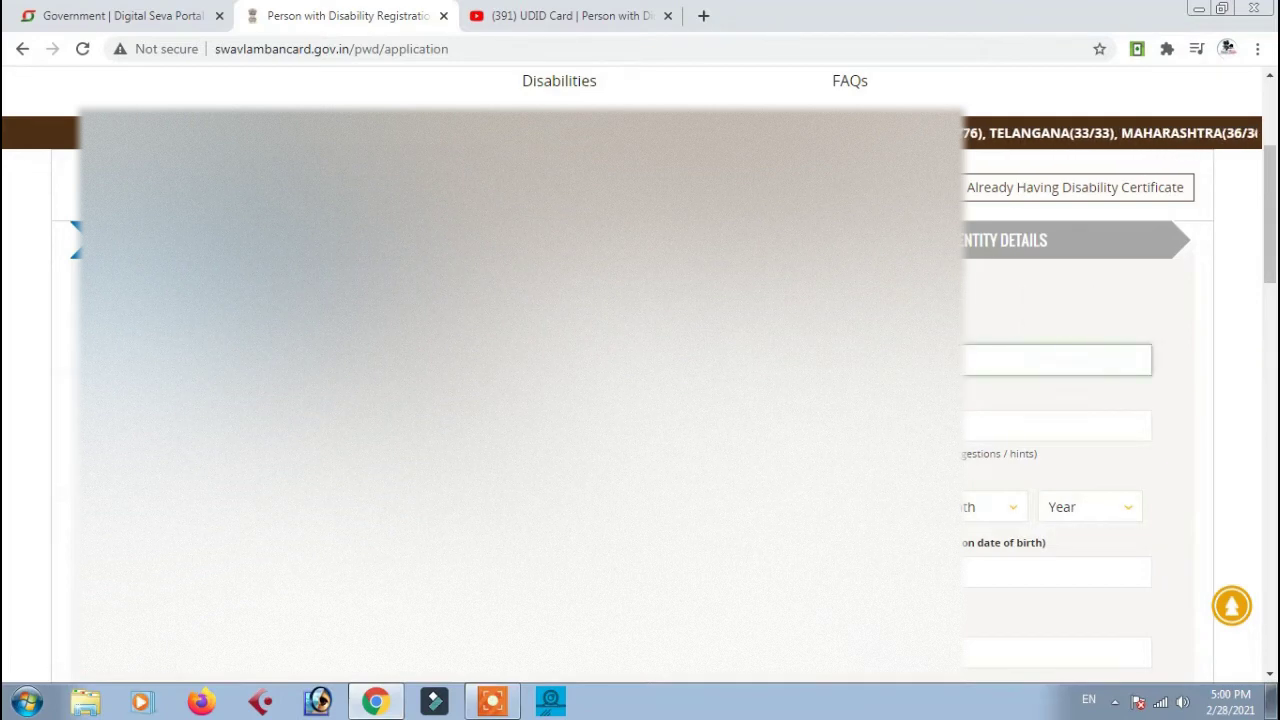
left_click(1056, 425)
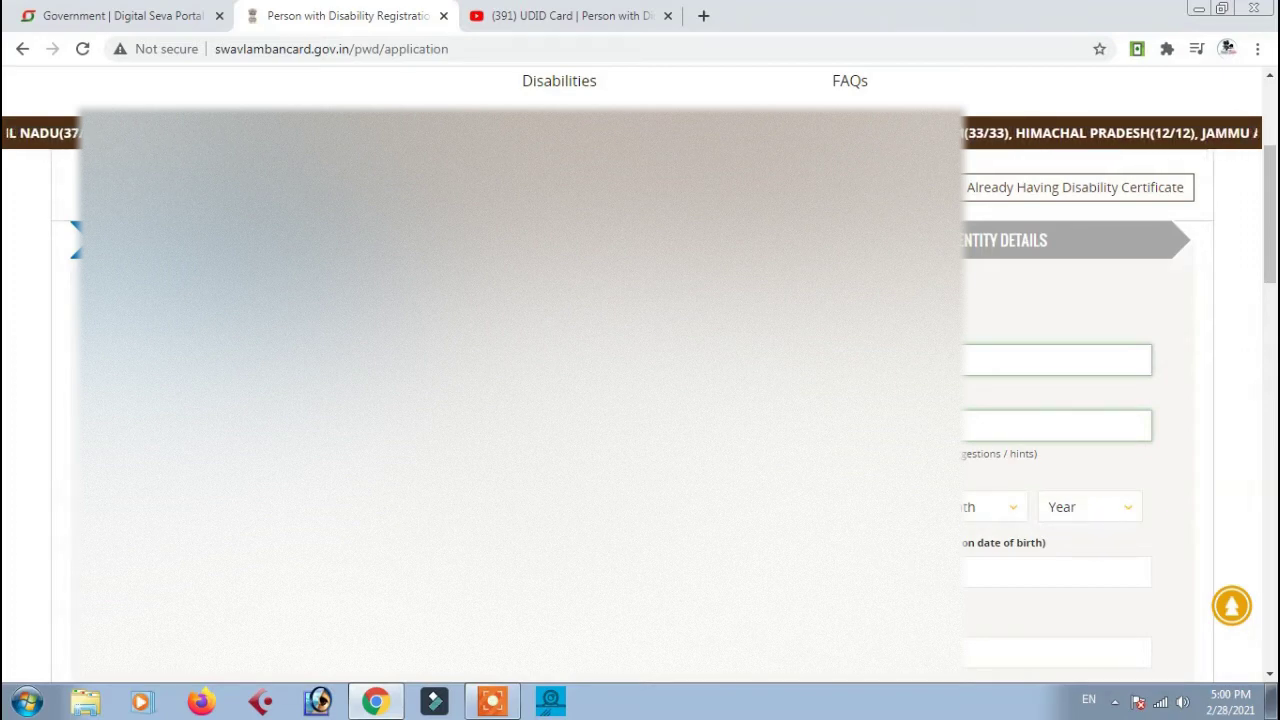
key("Tab")
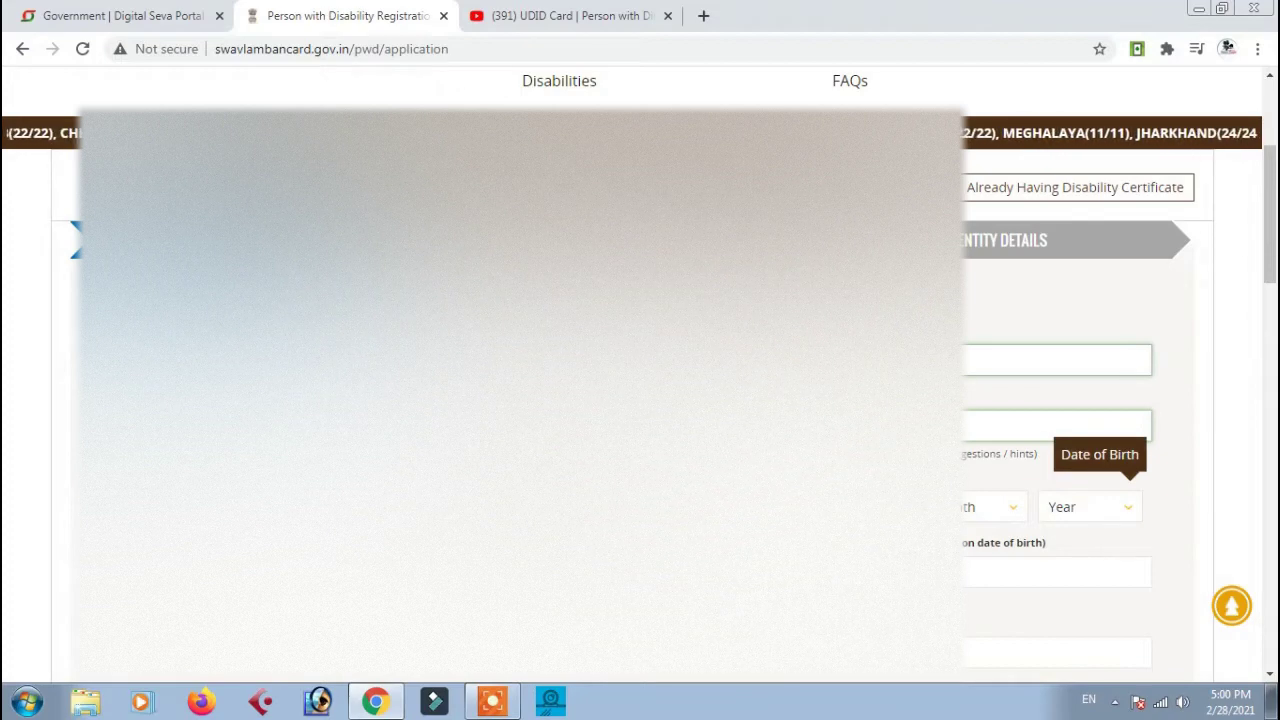
Set the date of birth month and the birth year 2000
left_click(998, 503)
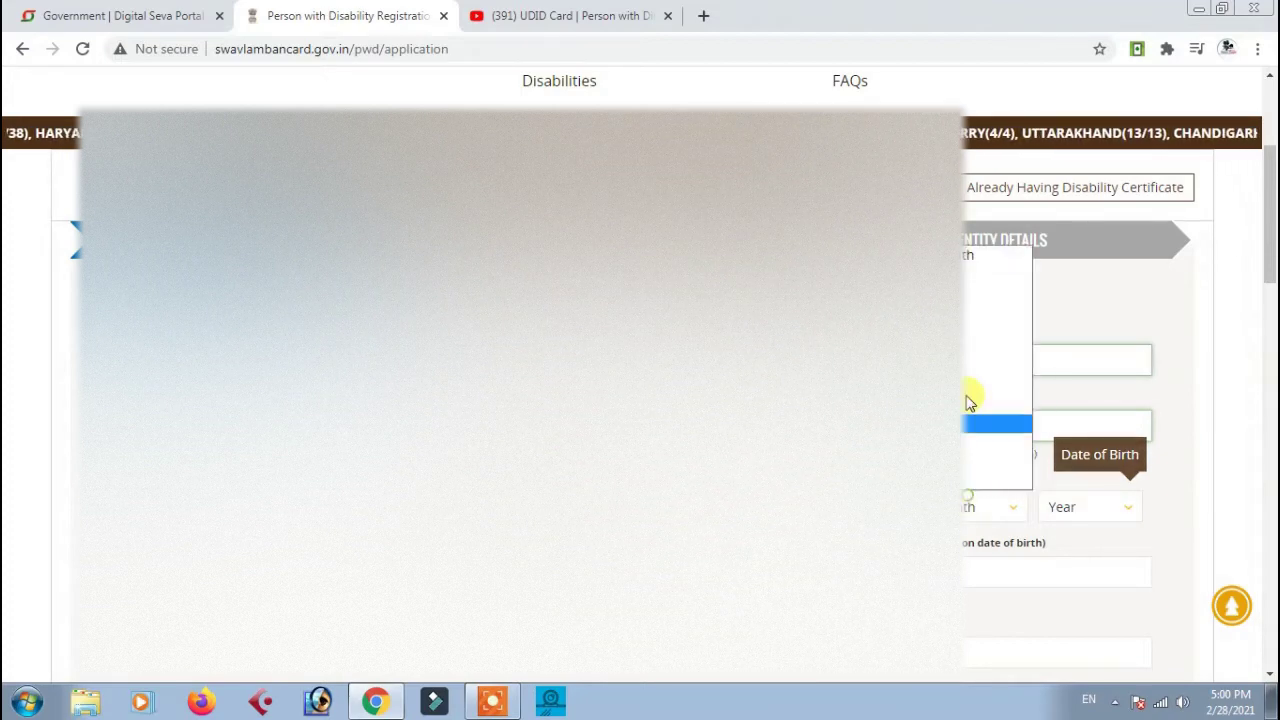
left_click(966, 285)
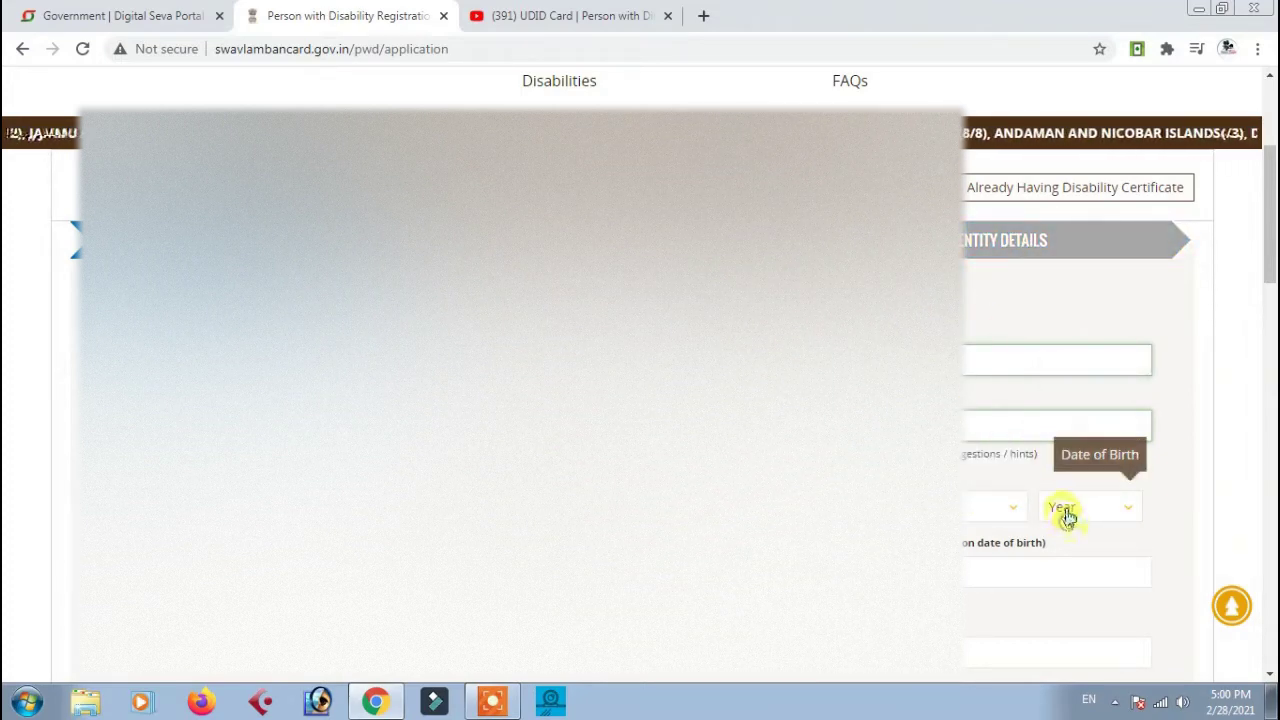
left_click(1066, 510)
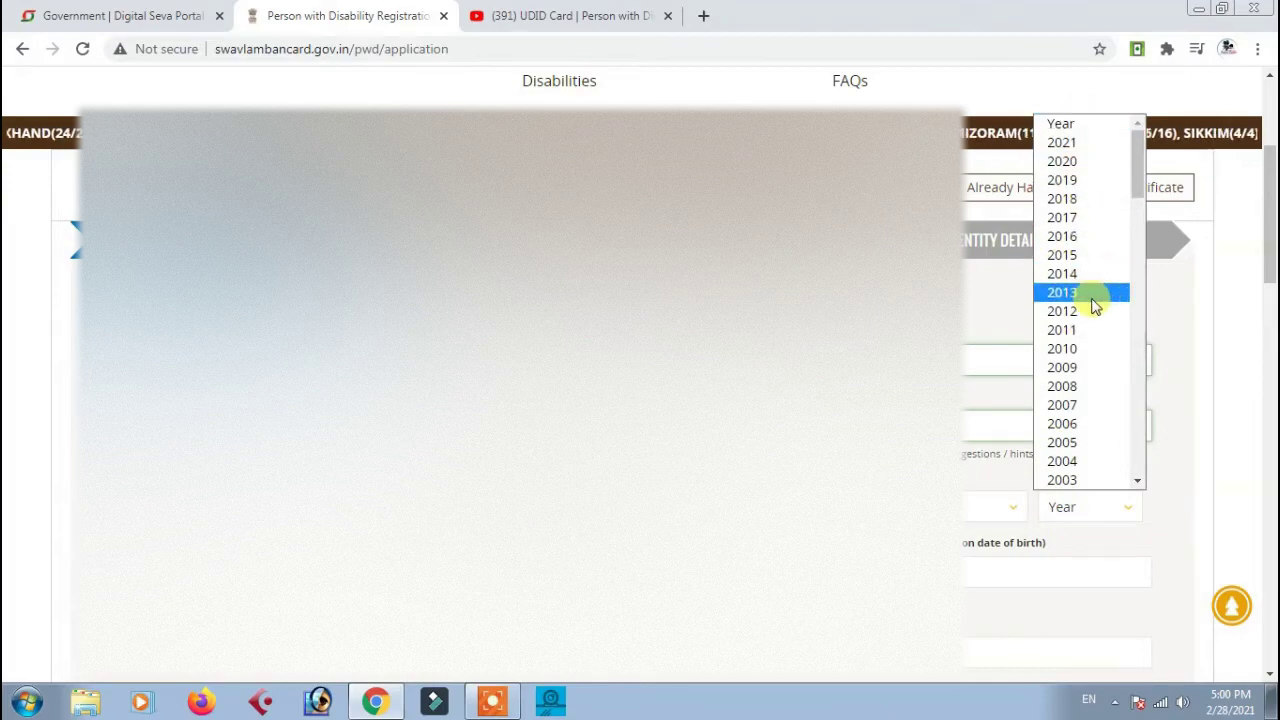
scroll(1090, 300, "down", 4)
left_click(1062, 161)
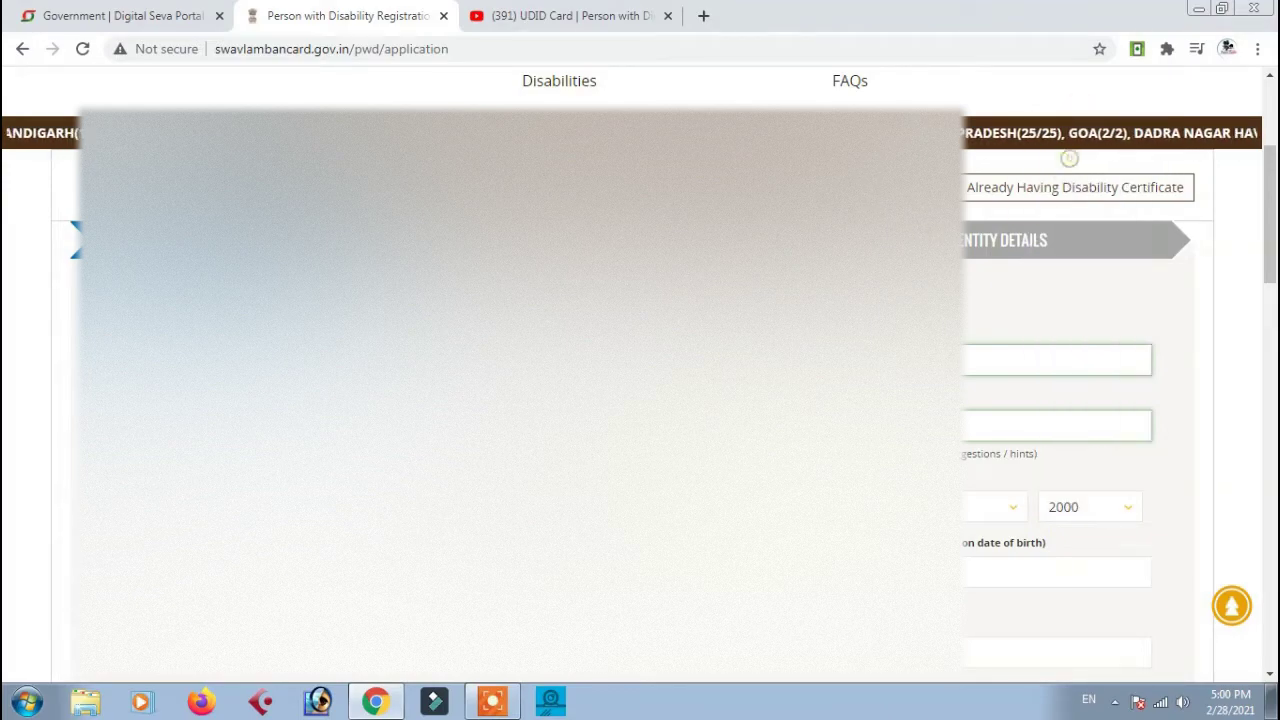
scroll(1062, 200, "down", 1)
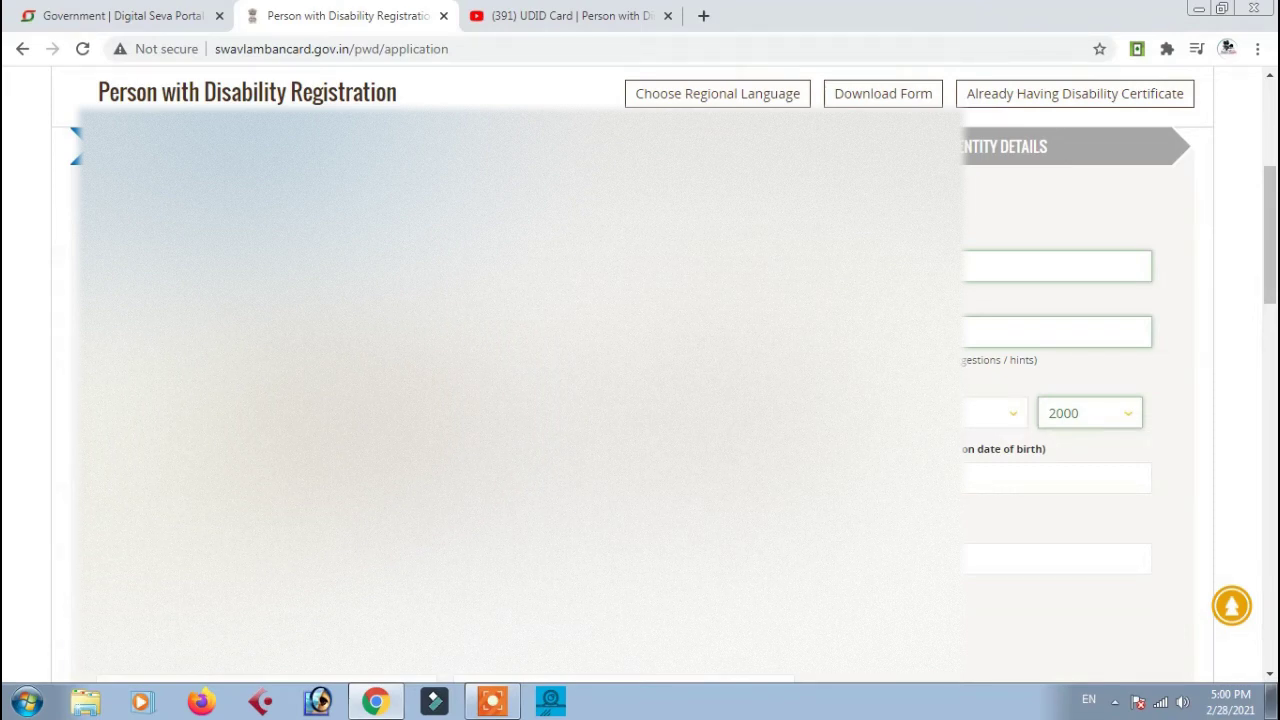
Enter the applicant's e-mail address, with age auto-filled as 21 years
key("Tab")
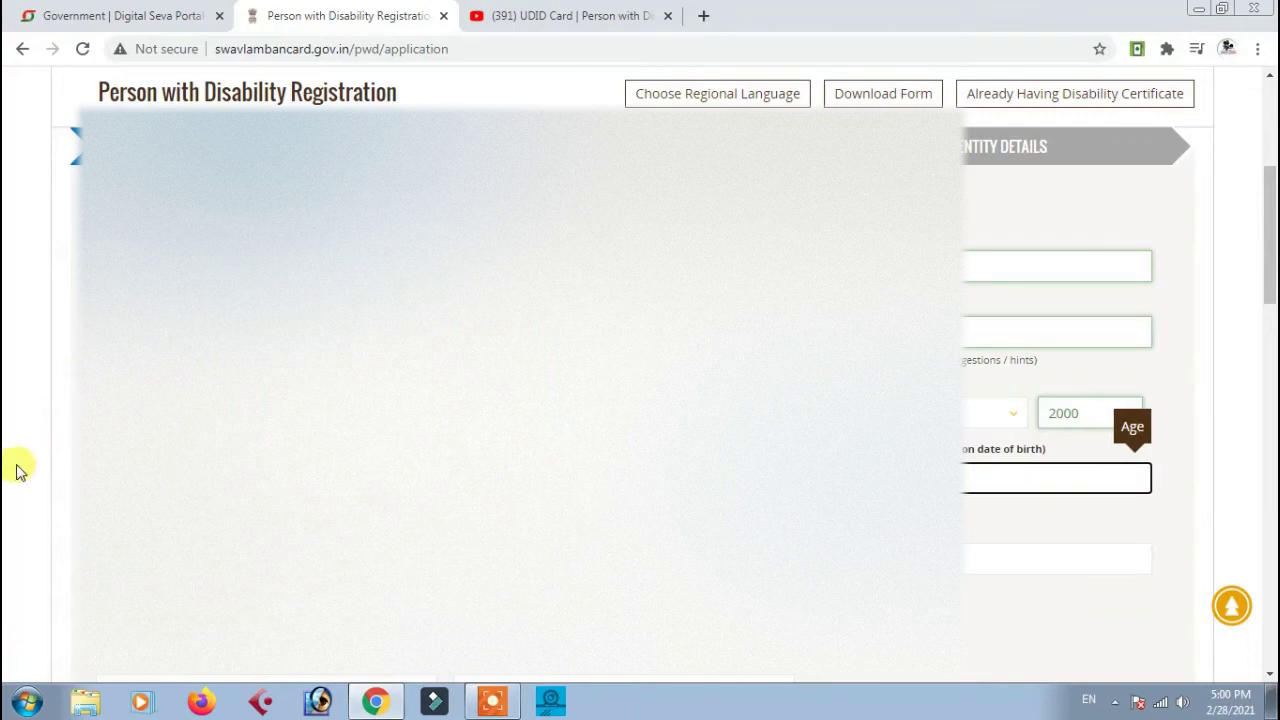
scroll(6, 463, "down", 3)
key("shift+Tab")
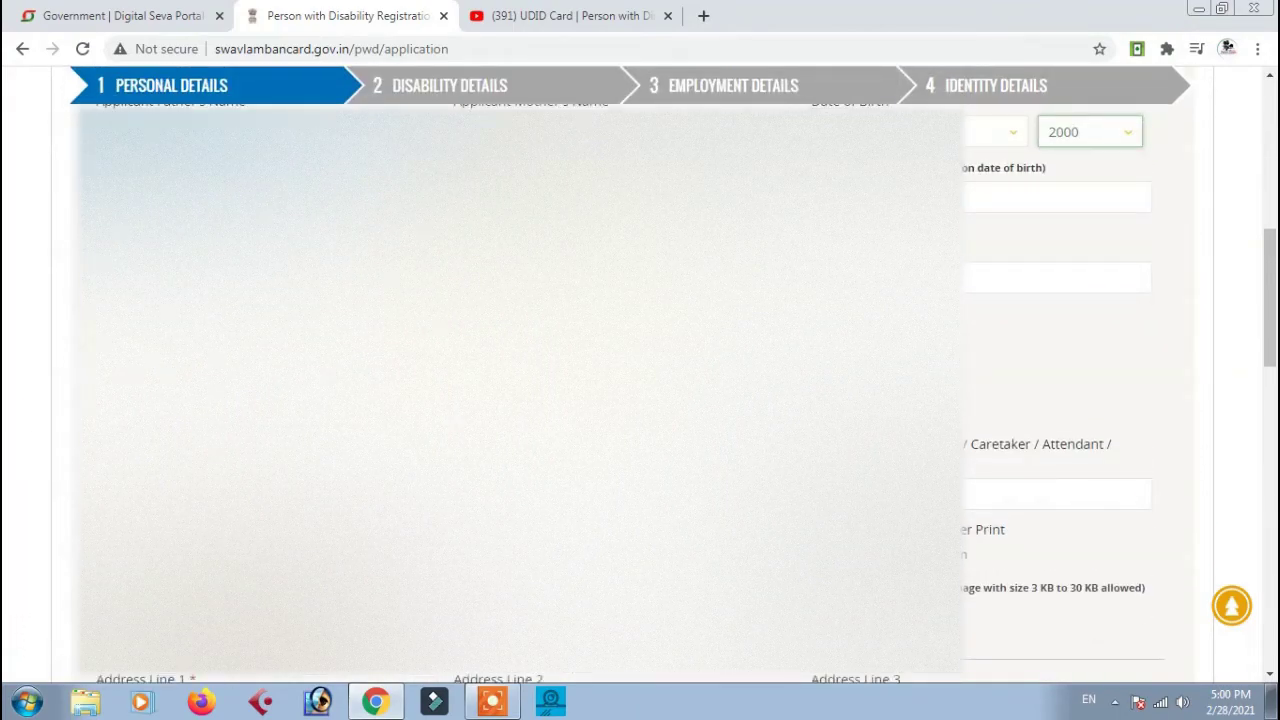
left_click(1056, 277)
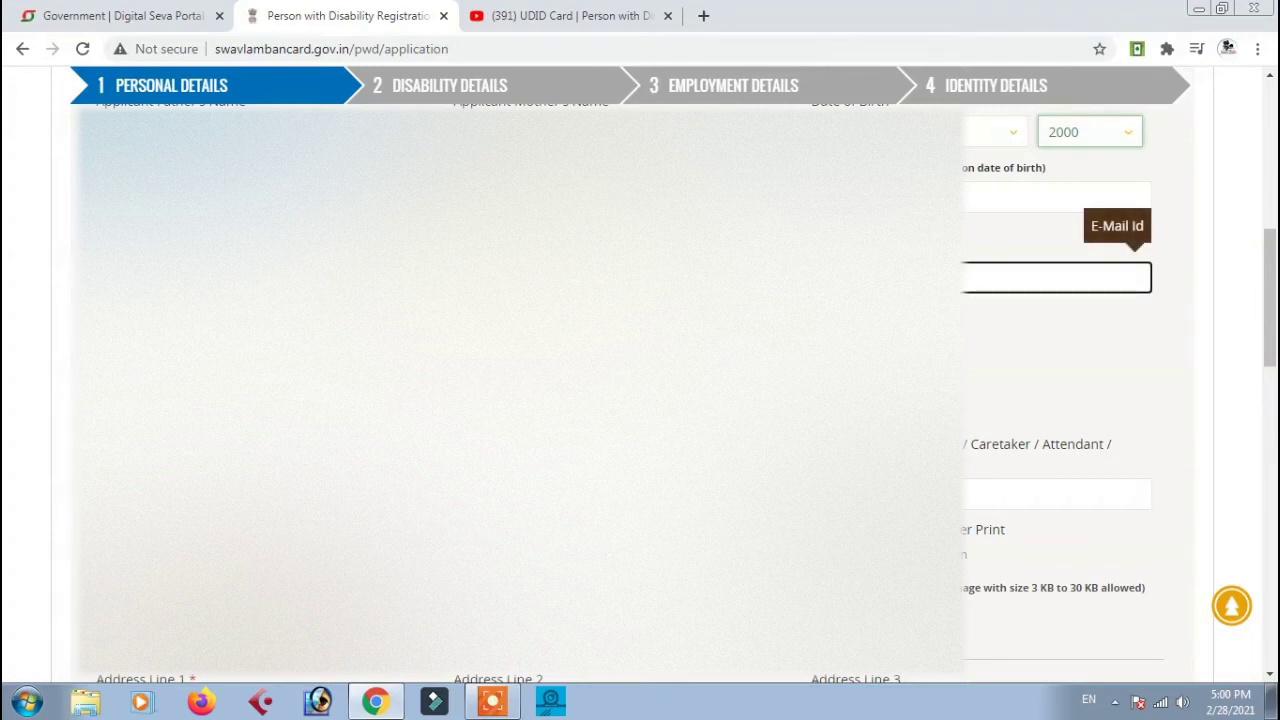
type("m")
key("BackSpace")
key("BackSpace")
type("m")
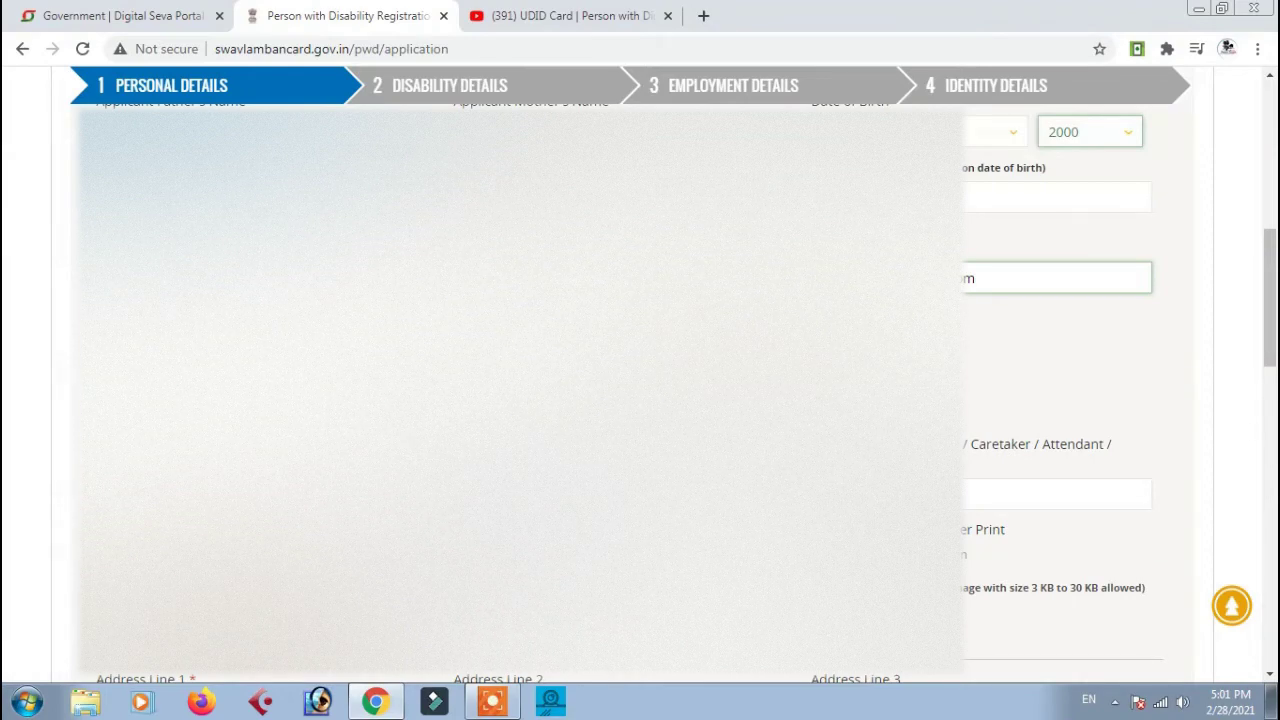
scroll(1060, 380, "down", 2)
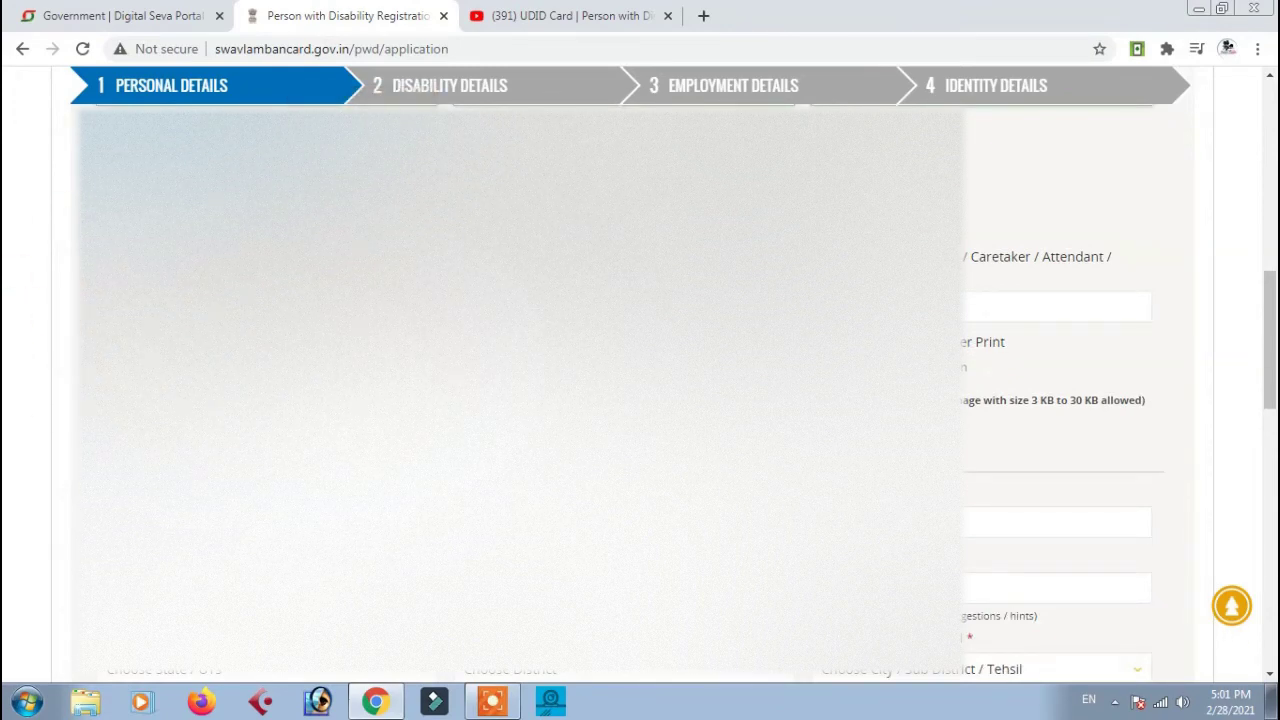
scroll(72, 334, "up", 1)
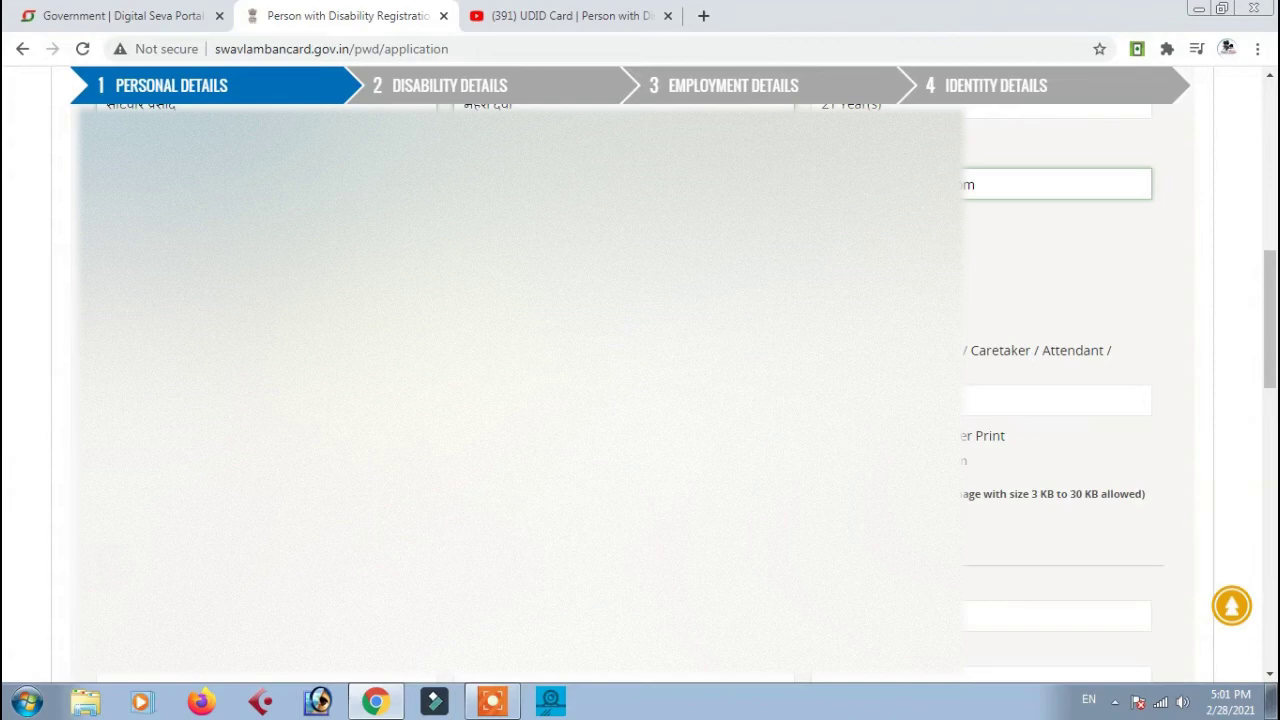
Fill in the guardian or caretaker's name and bring up the photo file picker
left_click(1056, 400)
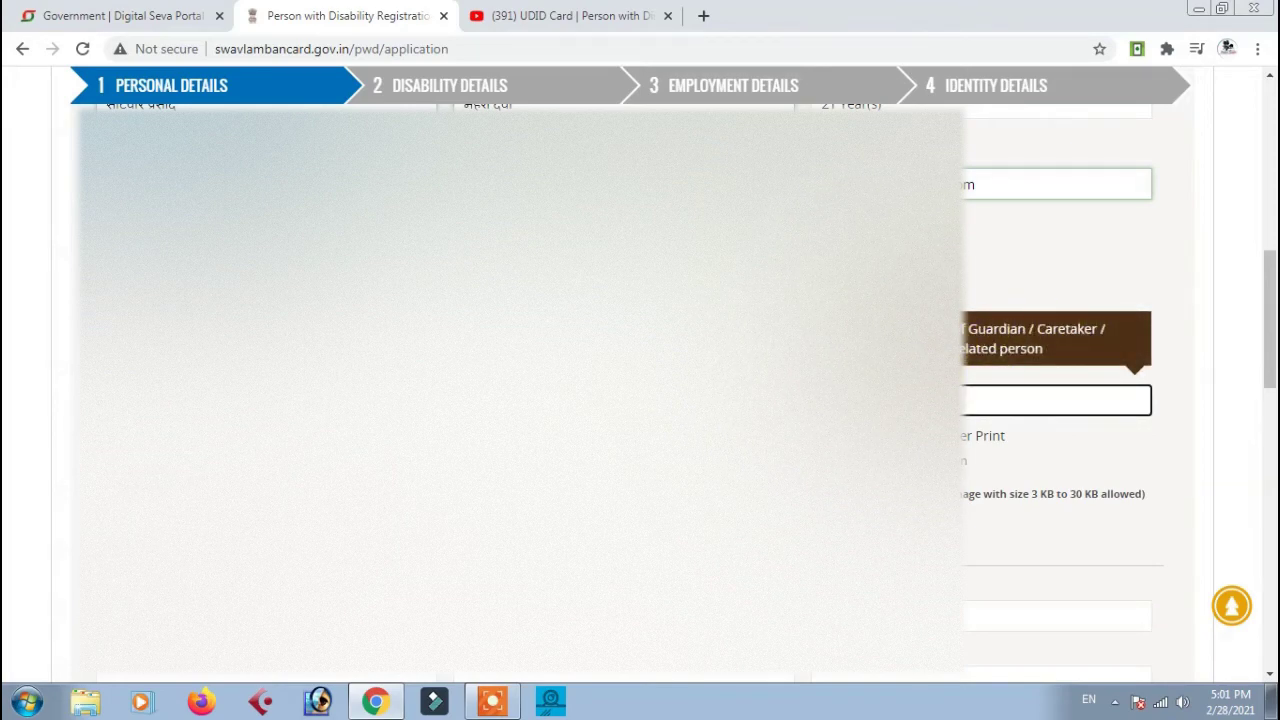
key("Tab")
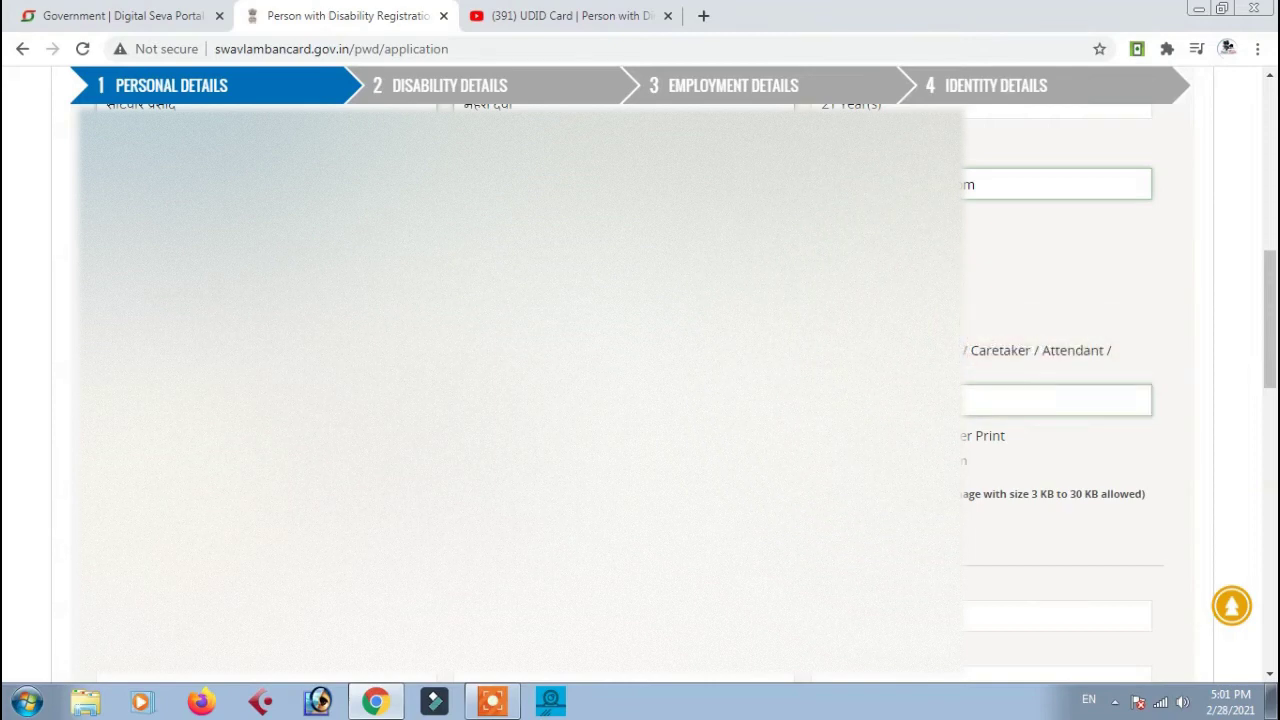
key("space")
Attach the photo and signature images from the Desktop and fill in Address Line 3
left_click(102, 43)
left_click(112, 101)
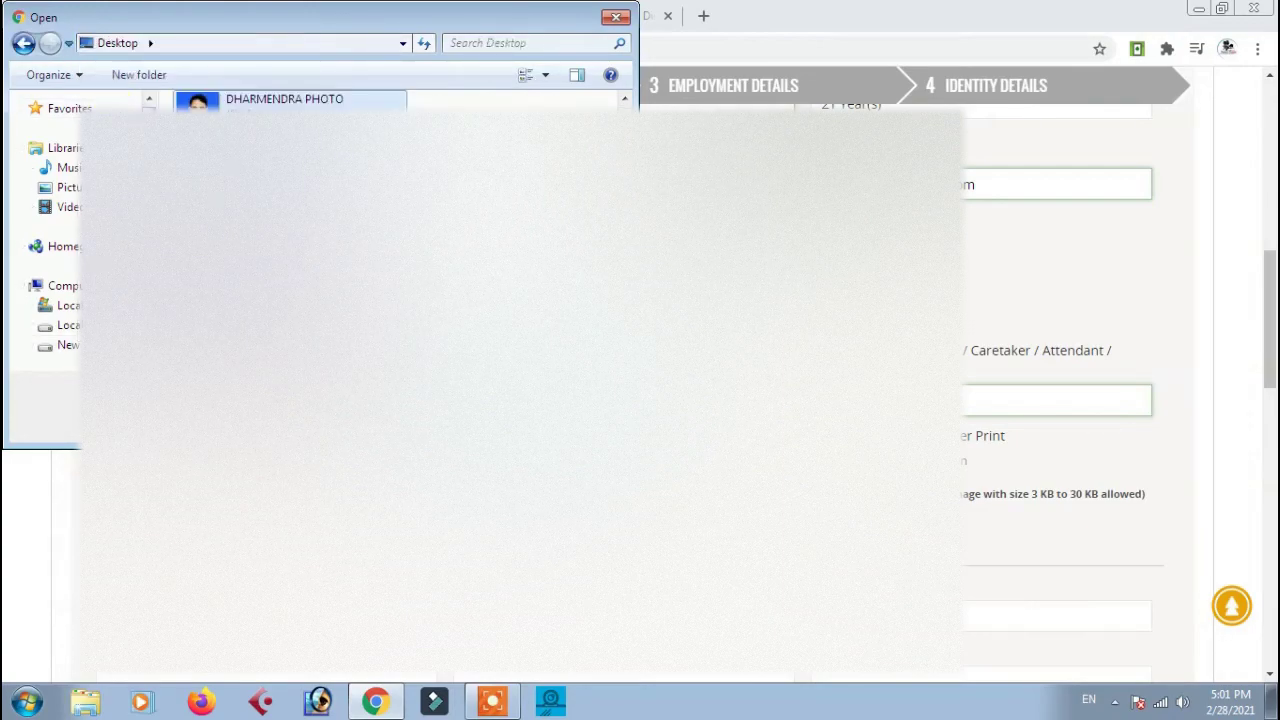
key("Return")
scroll(640, 400, "down", 2)
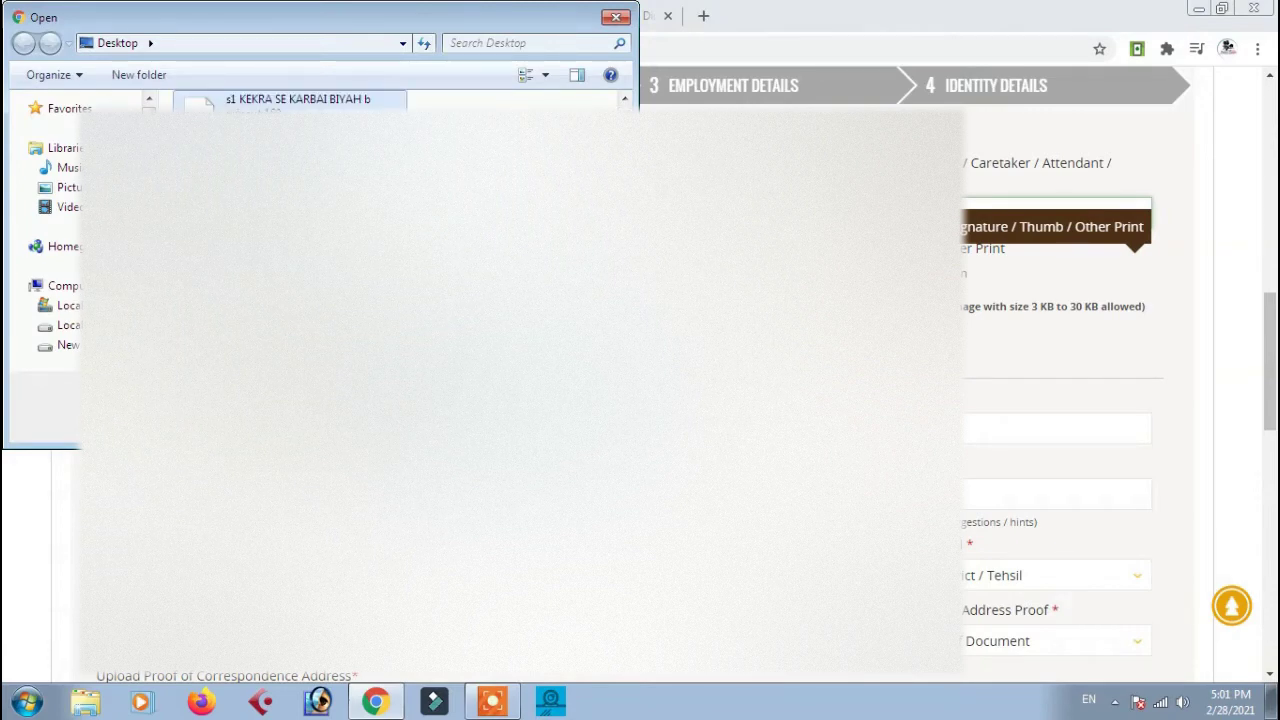
key("Return")
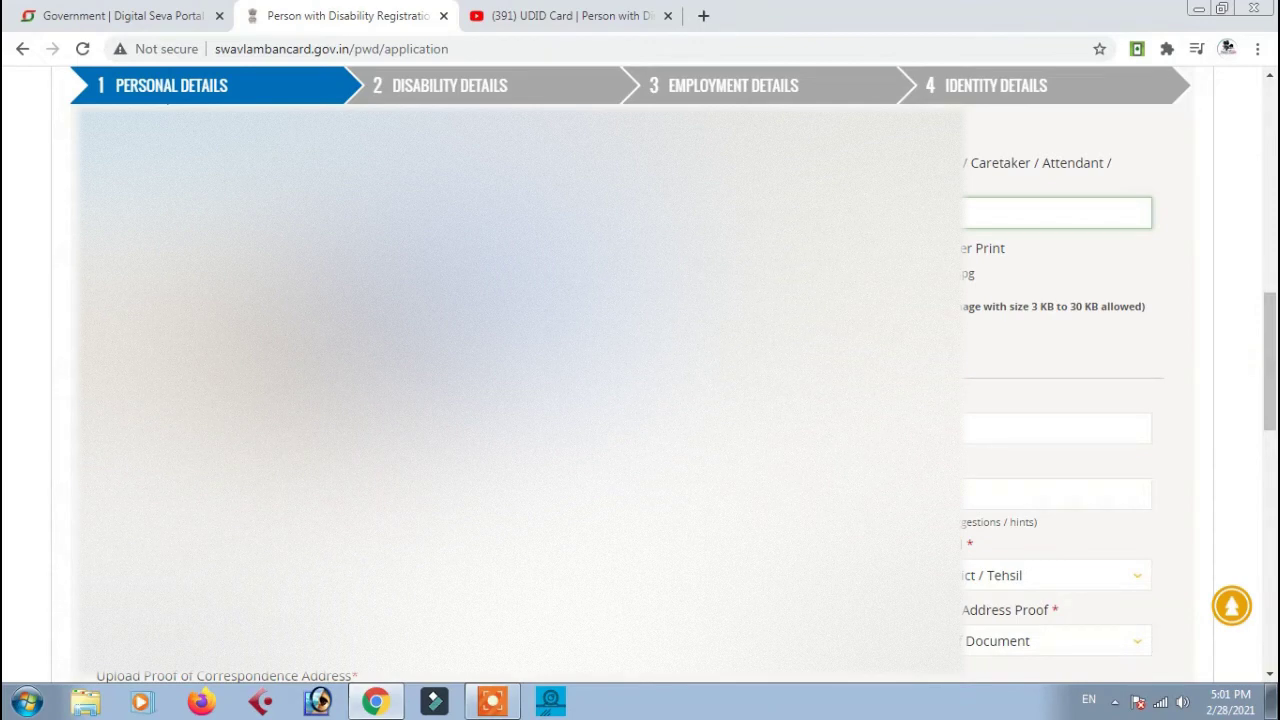
left_click(1055, 428)
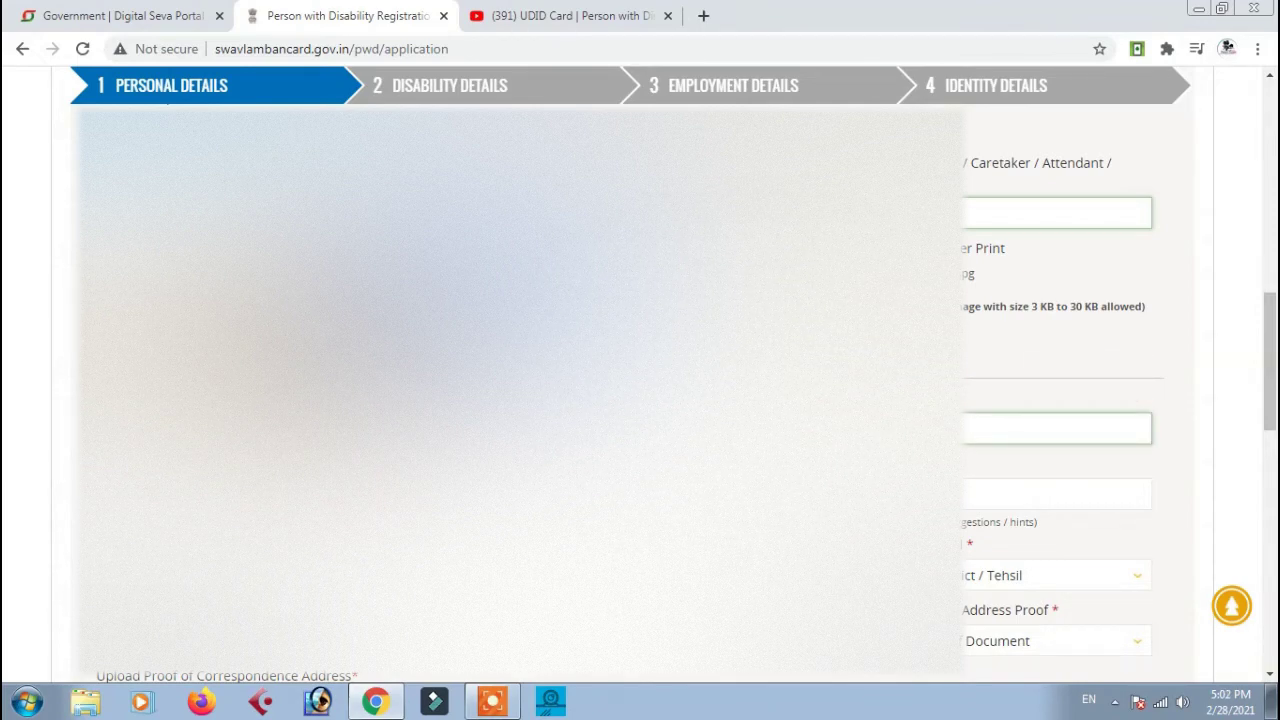
Attach the 'Address card with photo issued by Deptt. Of Posts' as address proof
left_click(1055, 493)
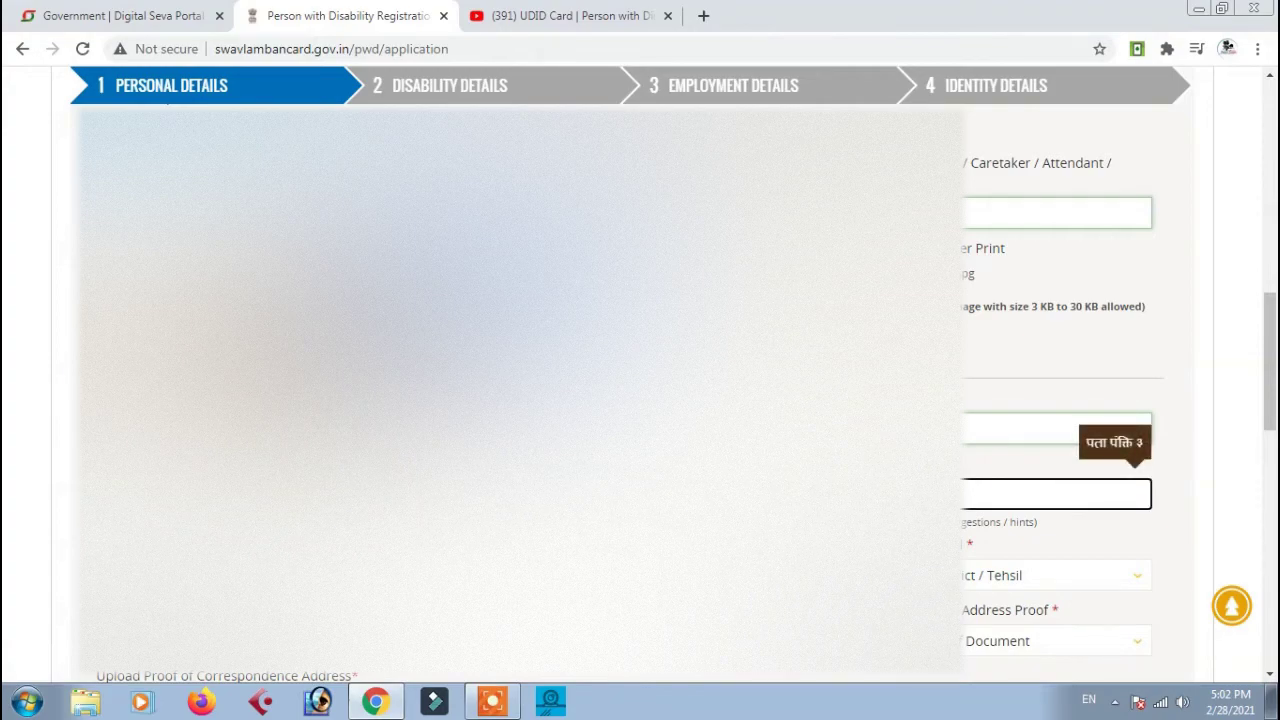
scroll(40, 285, "down", 3)
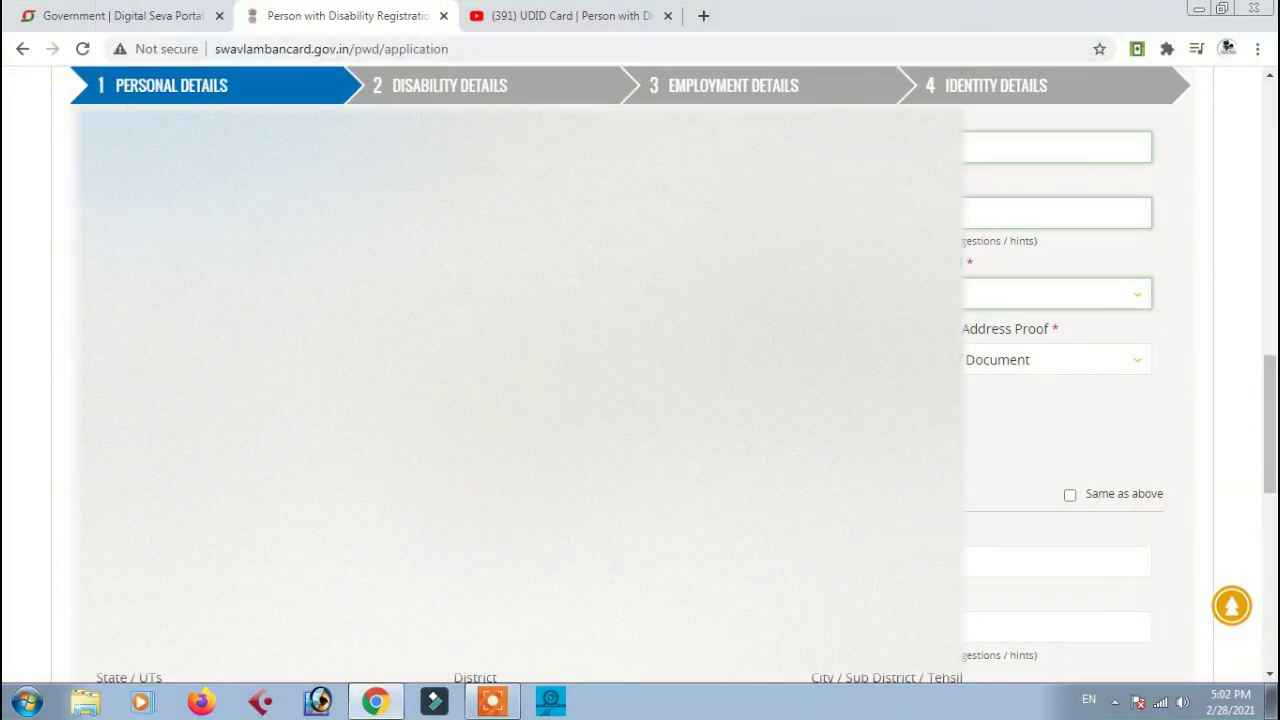
left_click(1050, 293)
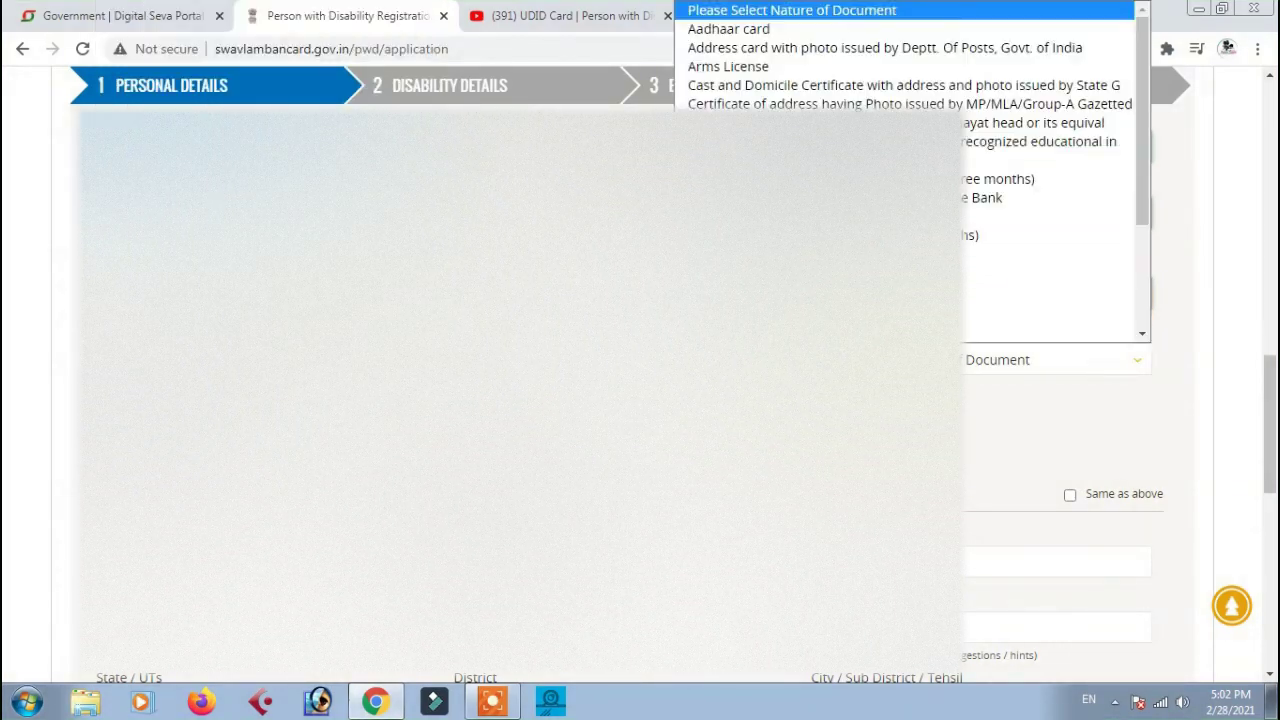
left_click(749, 47)
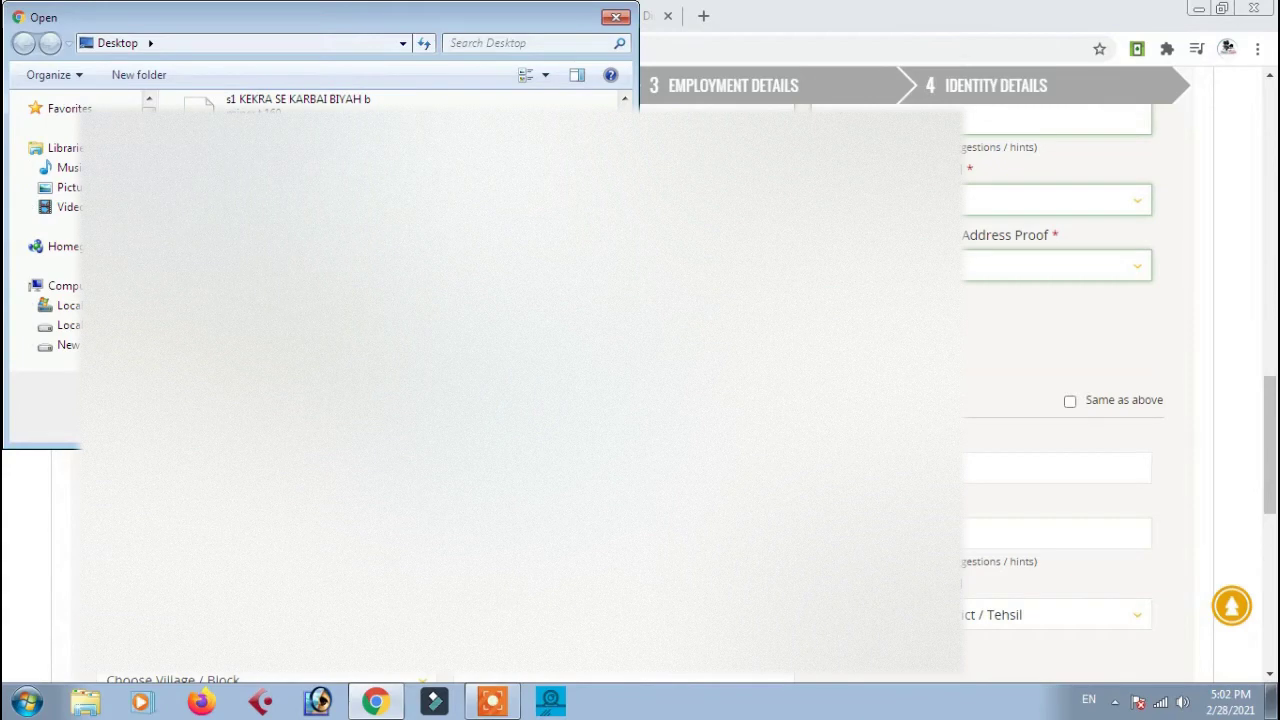
key("Escape")
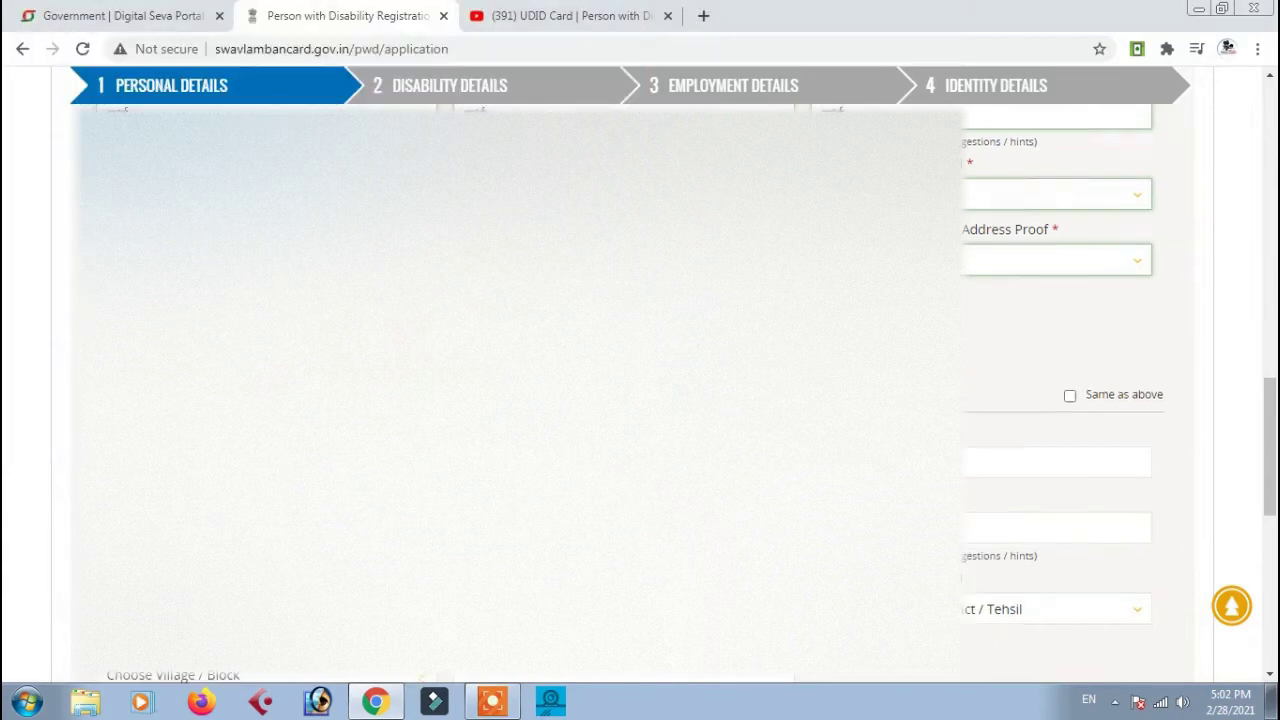
scroll(1056, 400, "down", 1)
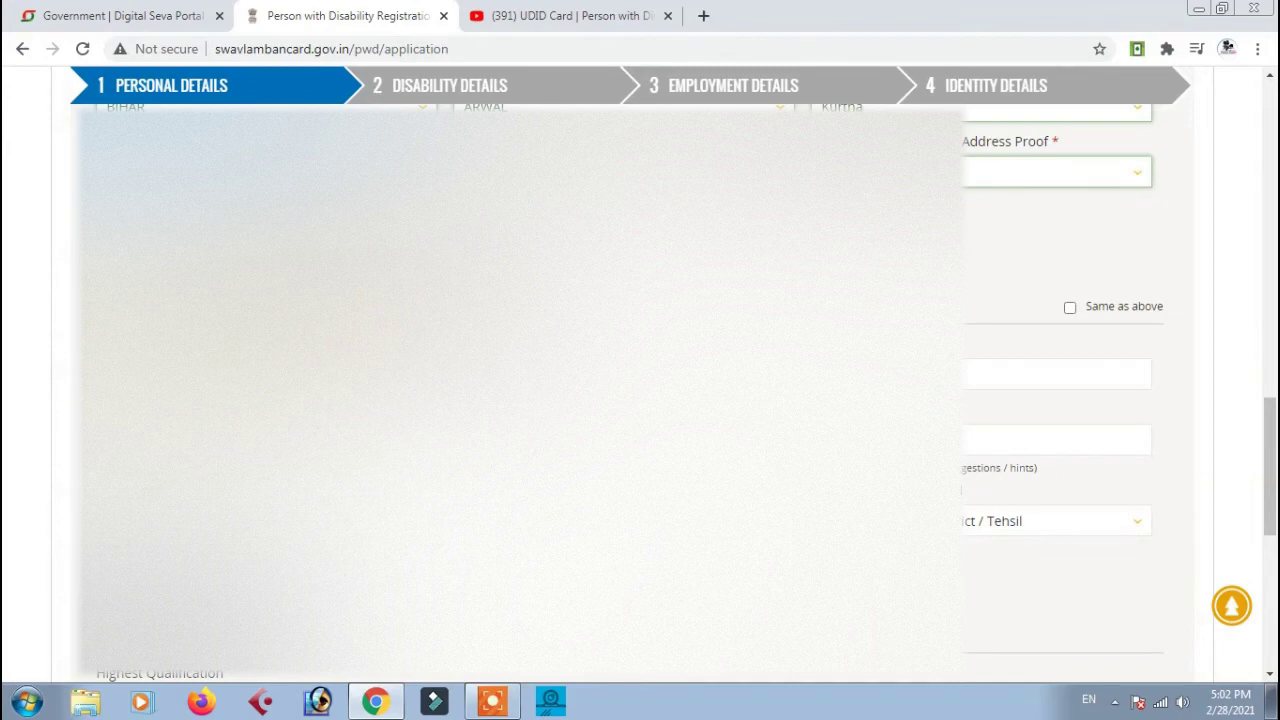
Complete the correspondence address with Kurtha as tehsil and continue to Disability Details
left_click(1056, 373)
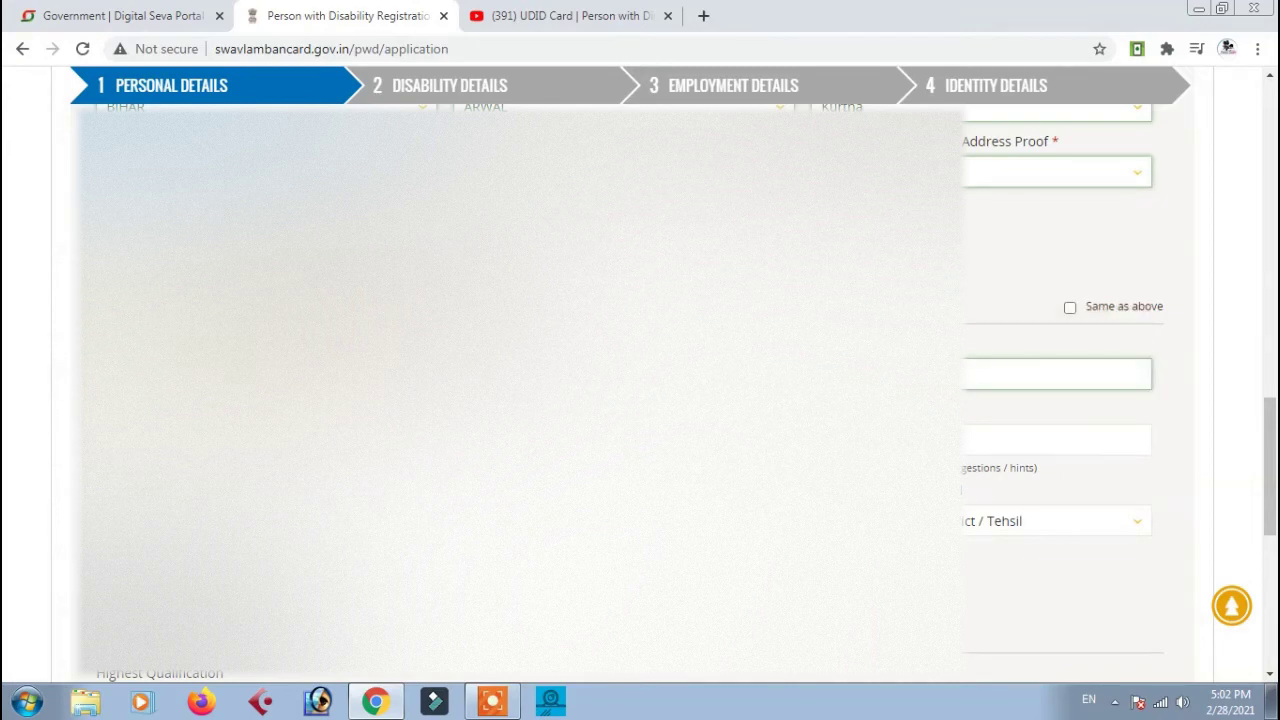
left_click(1056, 440)
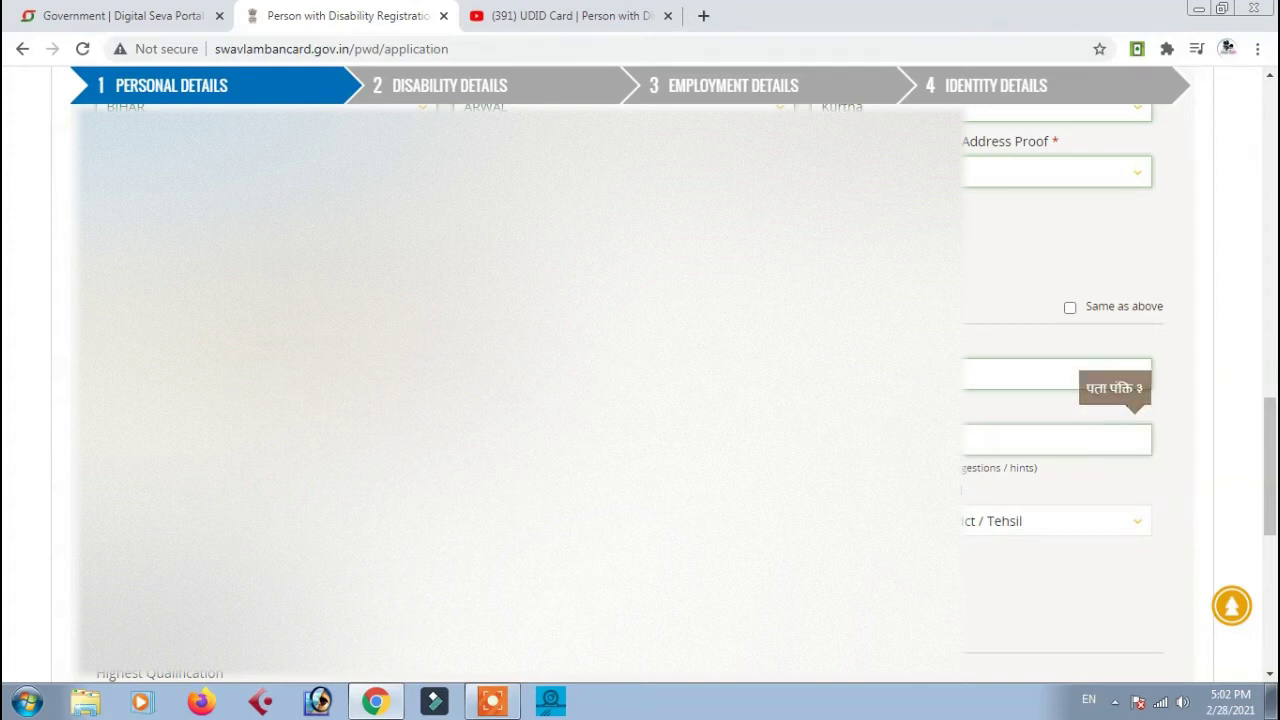
key("Tab")
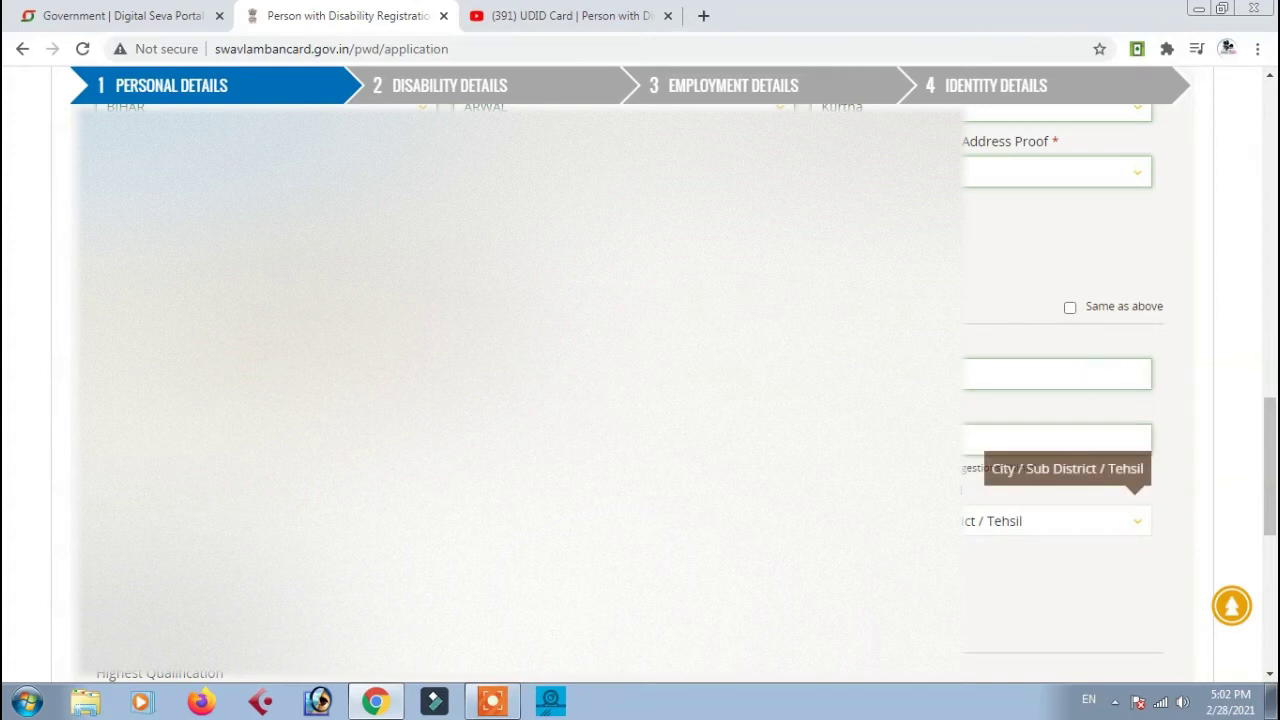
key("alt+Down")
key("Down")
key("Down")
key("Down")
key("Return")
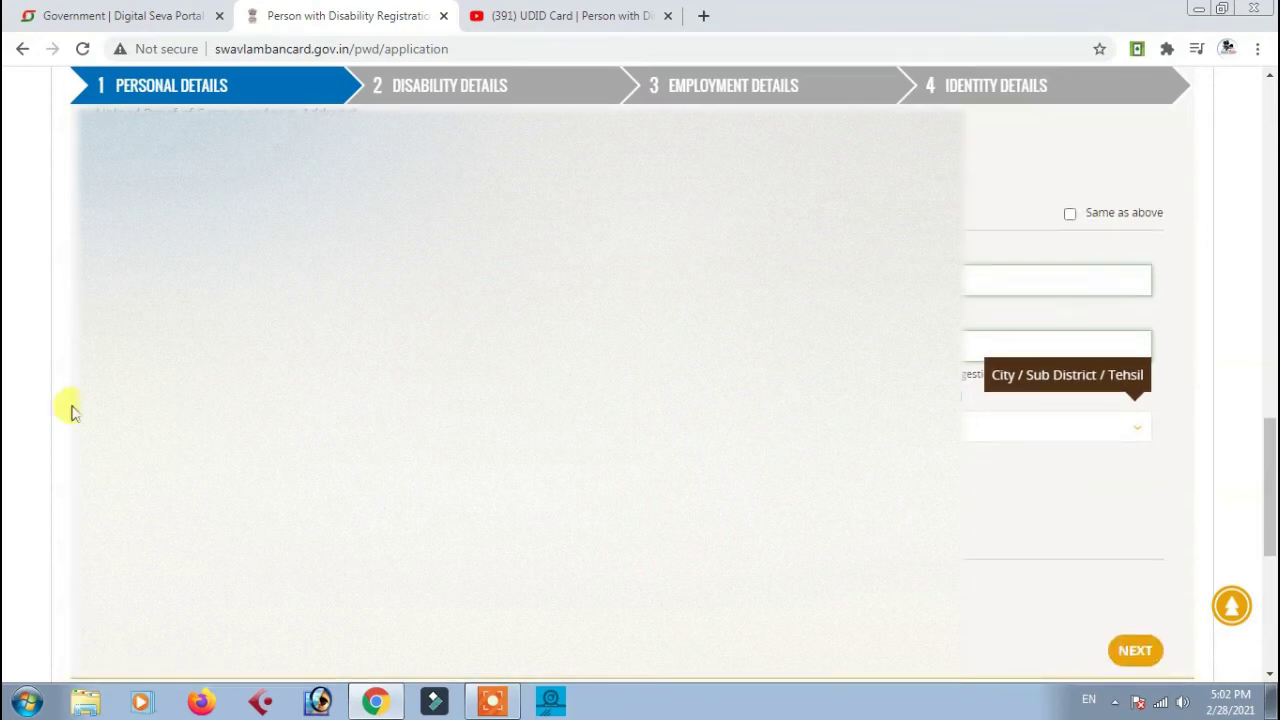
scroll(1060, 400, "down", 1)
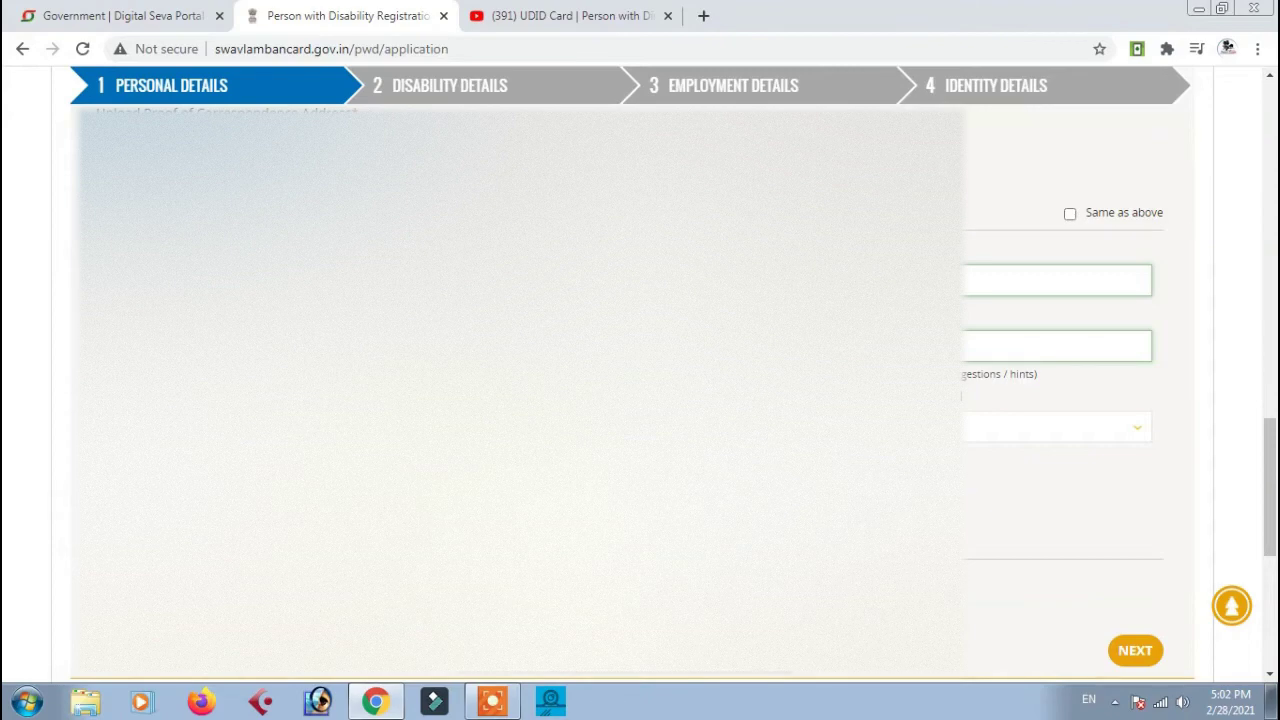
scroll(1060, 400, "down", 2)
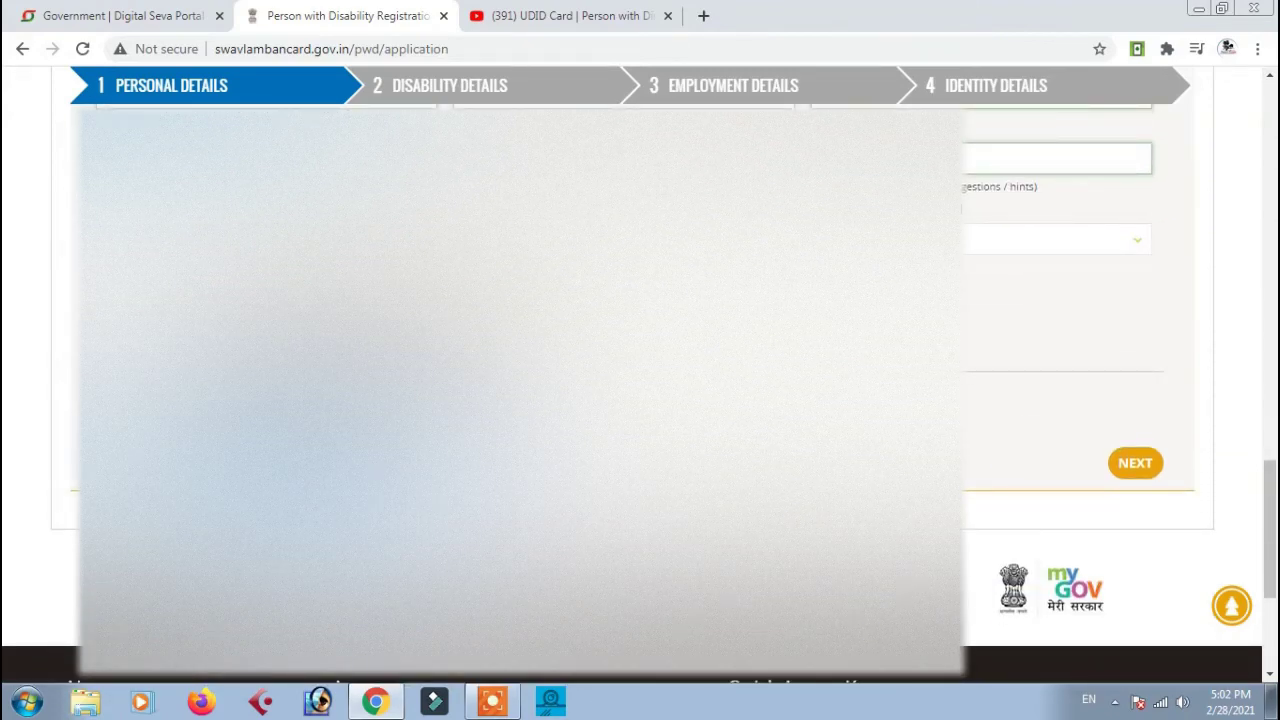
scroll(519, 451, "down", 1)
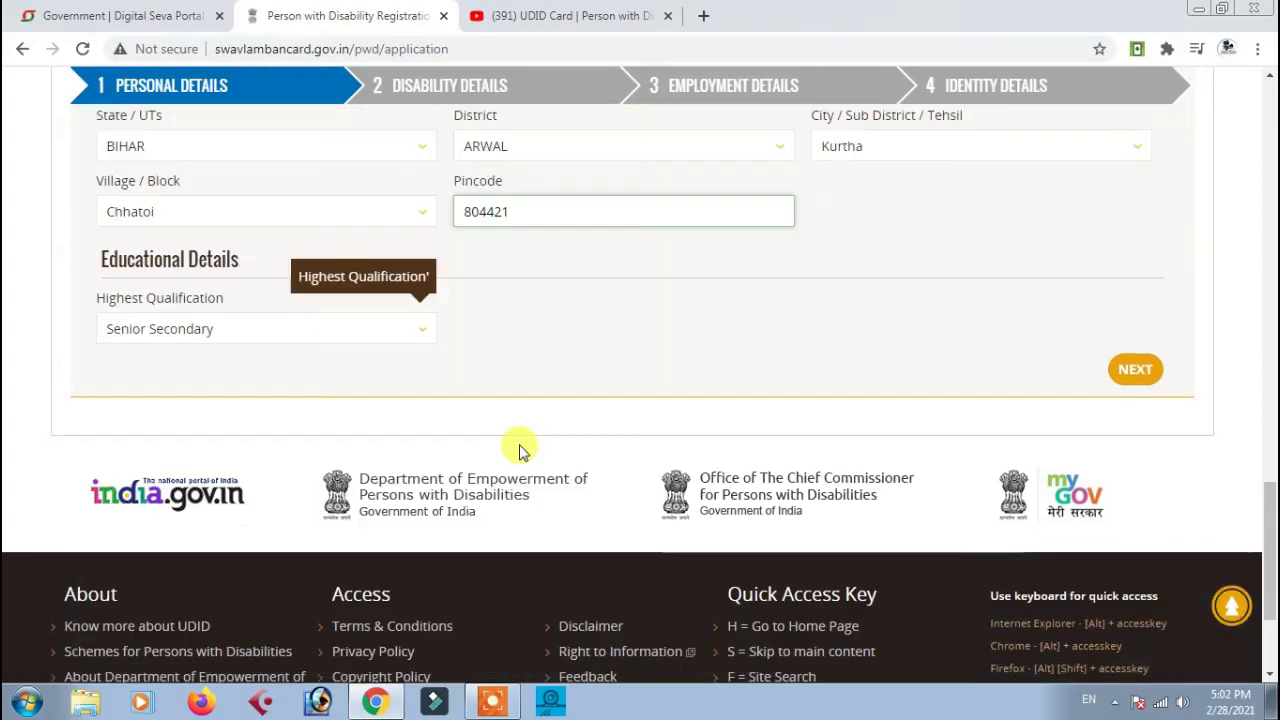
left_click(1133, 369)
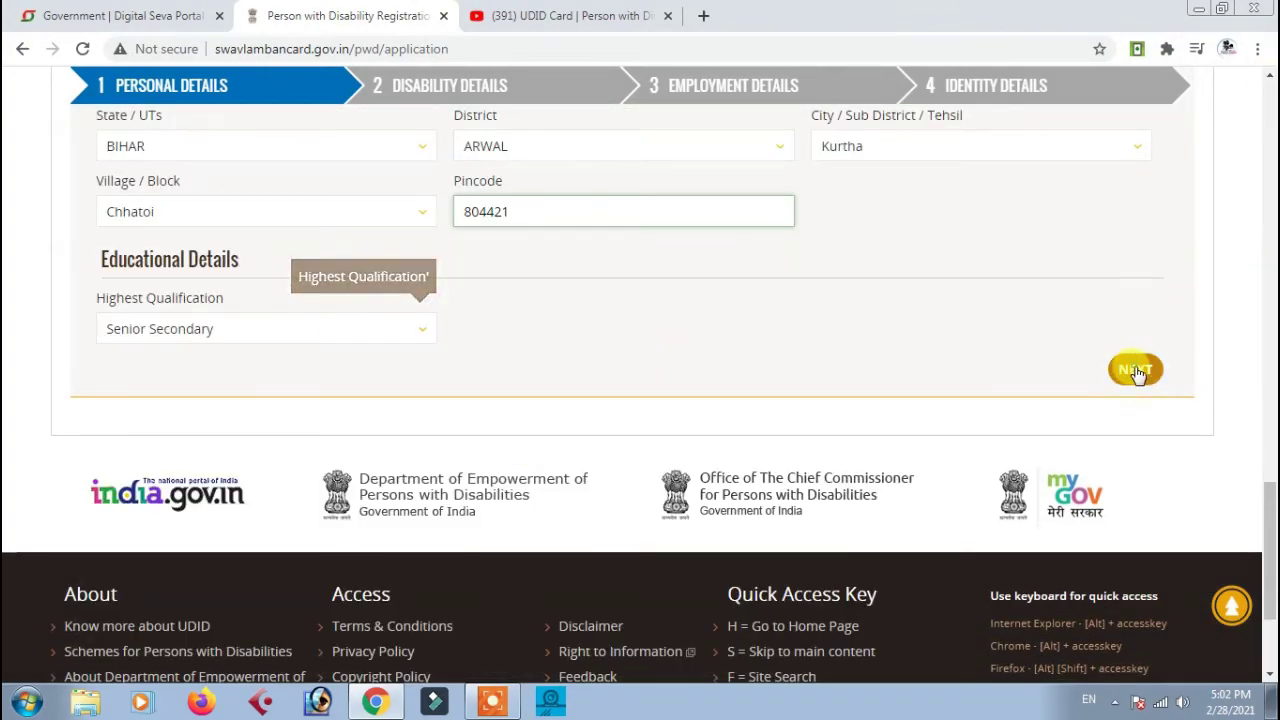
Tick Locomotor Disability in the Disability Type list
scroll(486, 323, "up", 1)
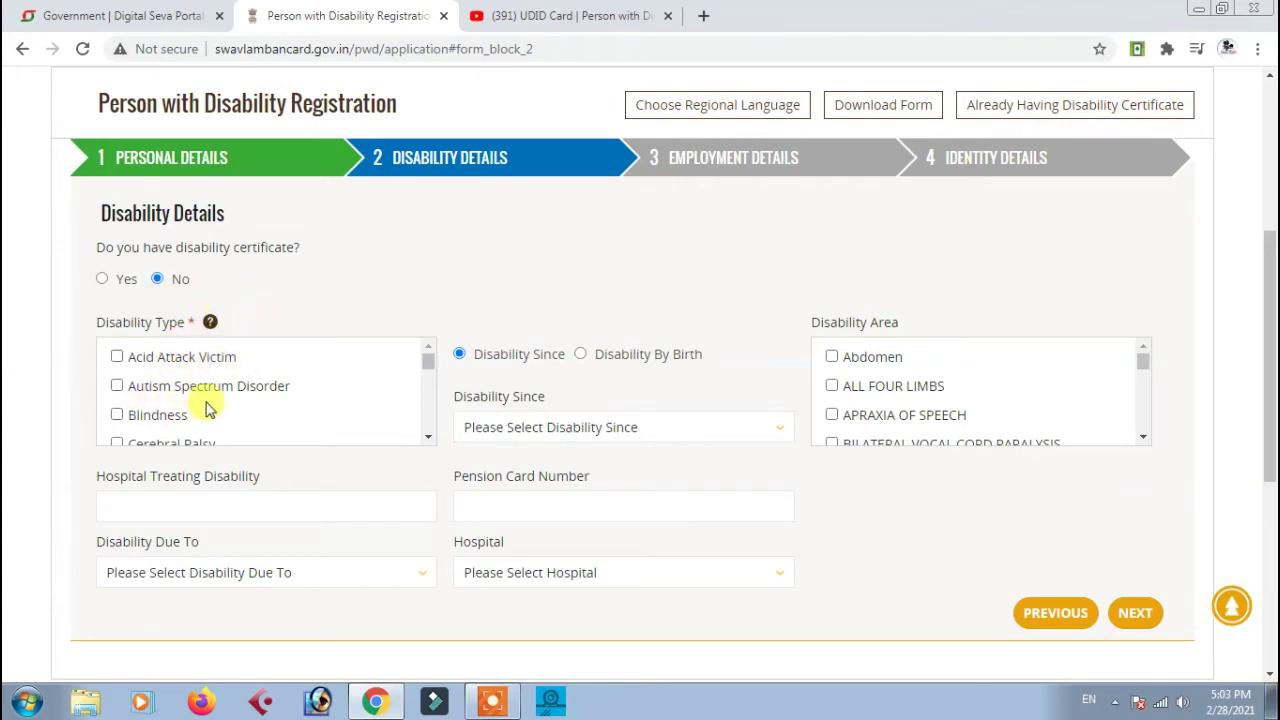
left_click(428, 437)
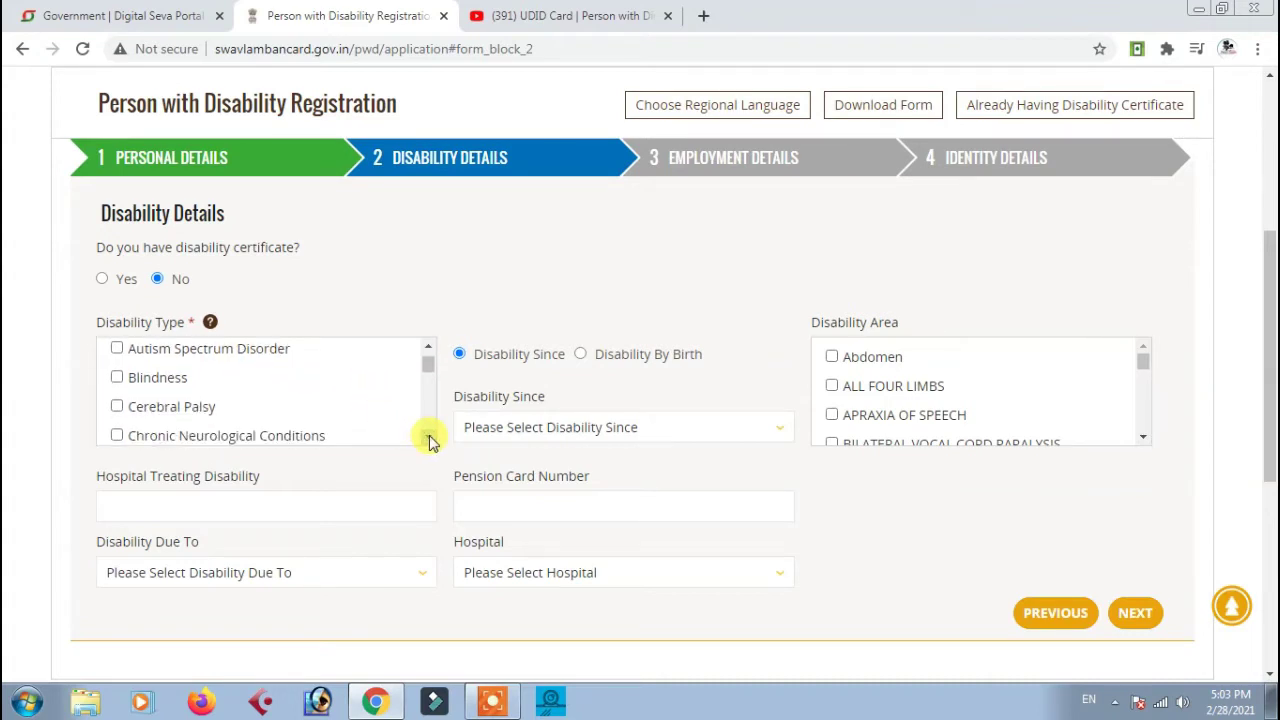
left_click(428, 437)
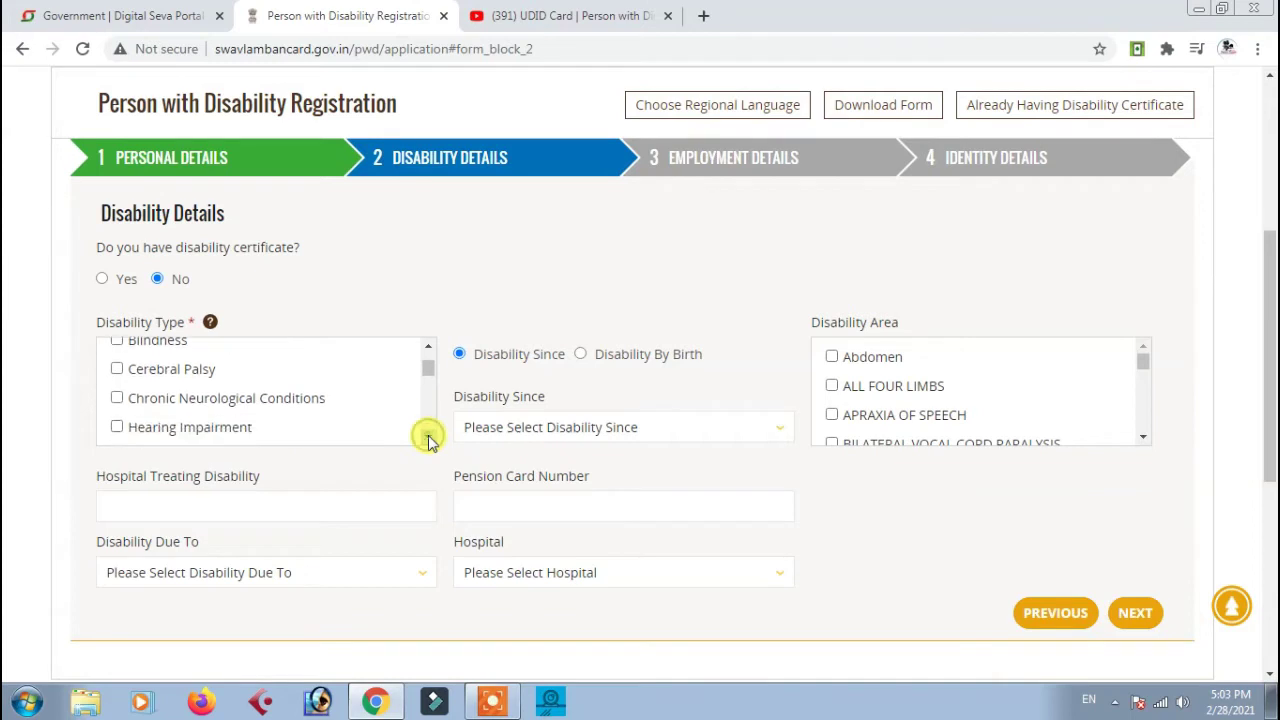
left_click(428, 437)
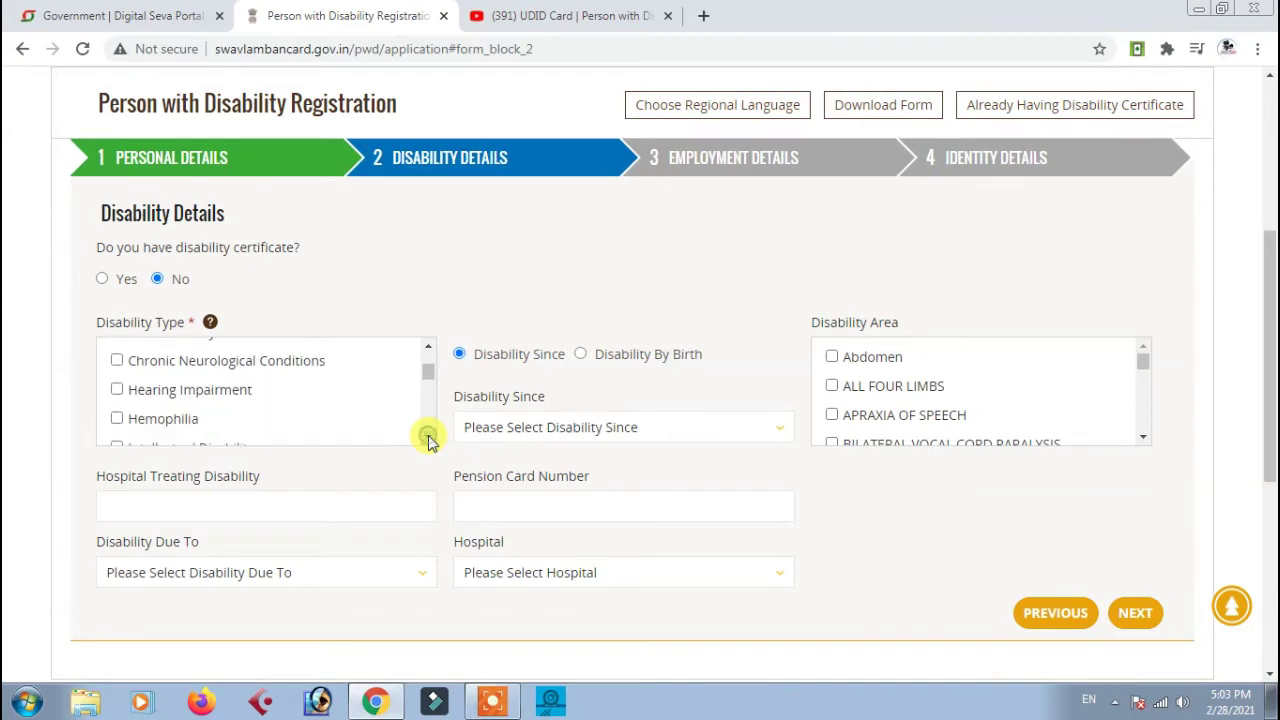
left_click(428, 437)
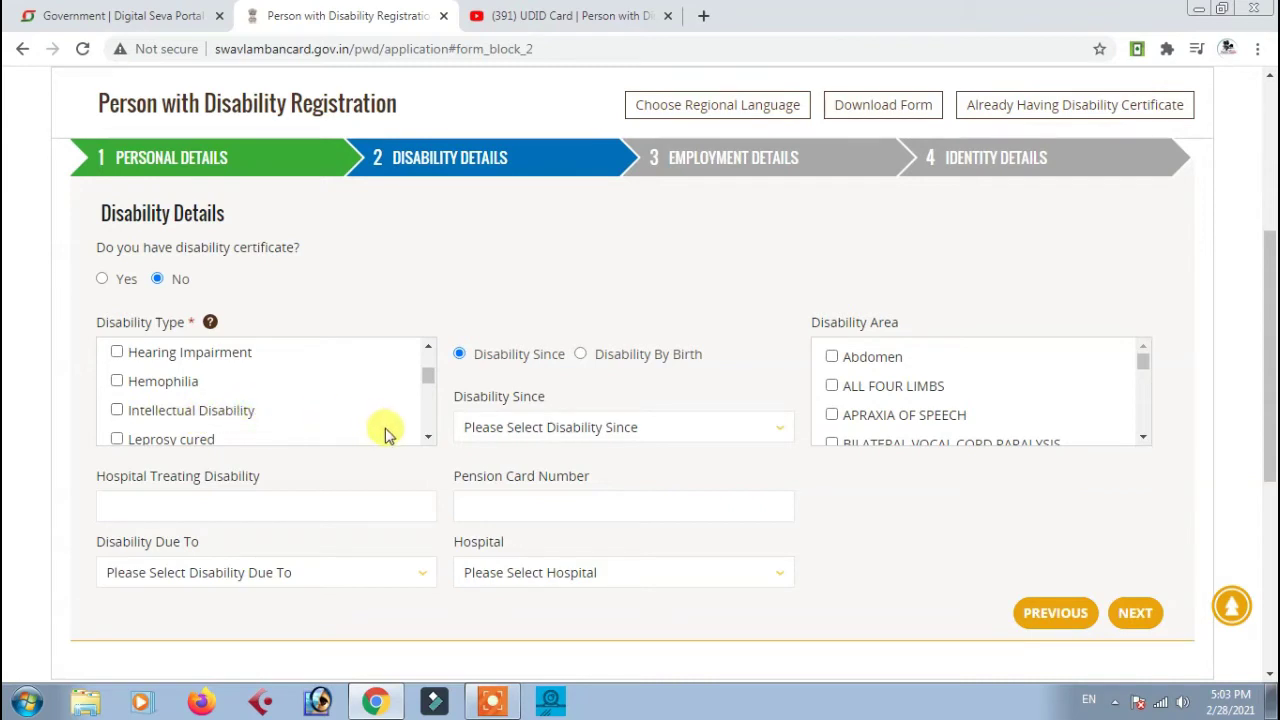
left_click(429, 437)
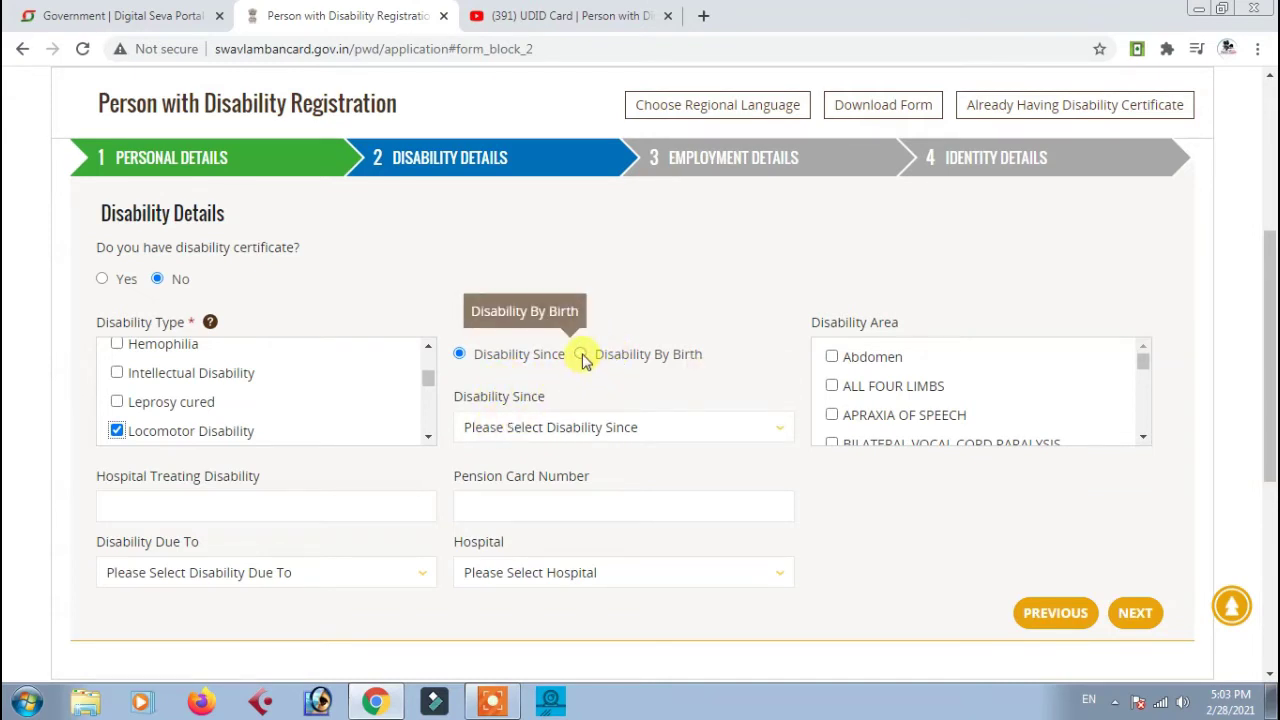
Set Disability Since to the year 2018
left_click(581, 355)
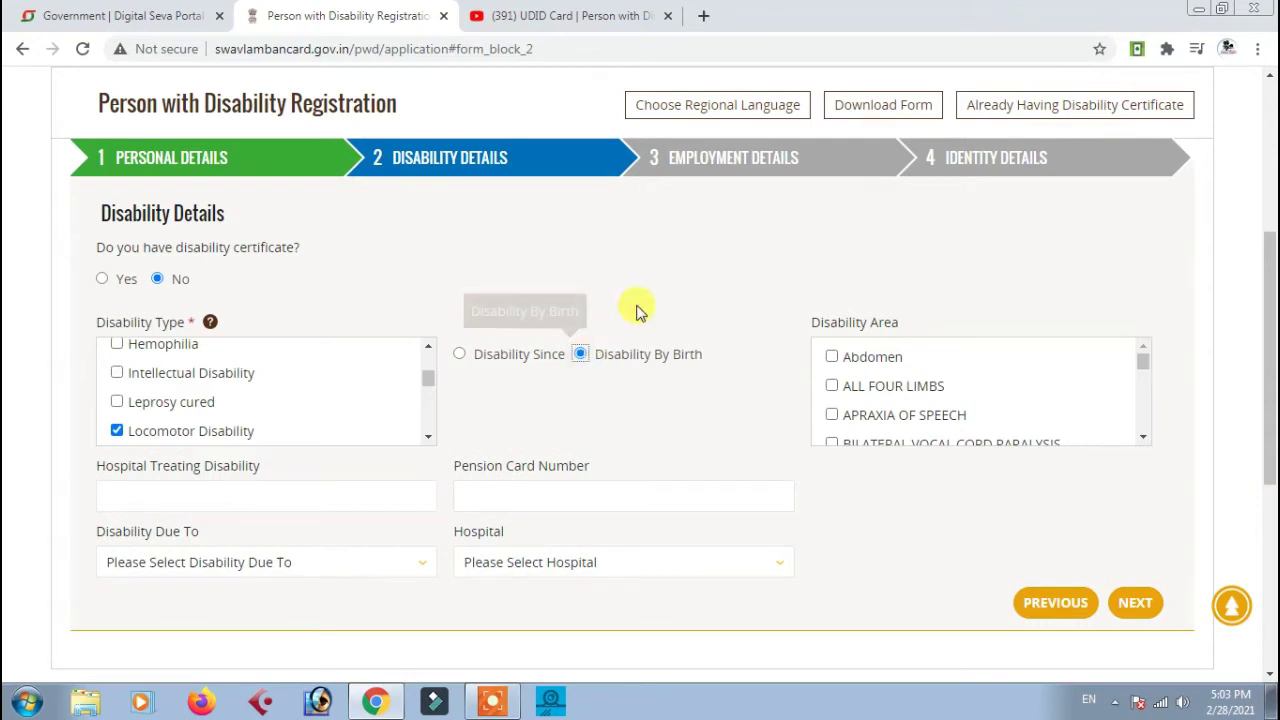
left_click(461, 355)
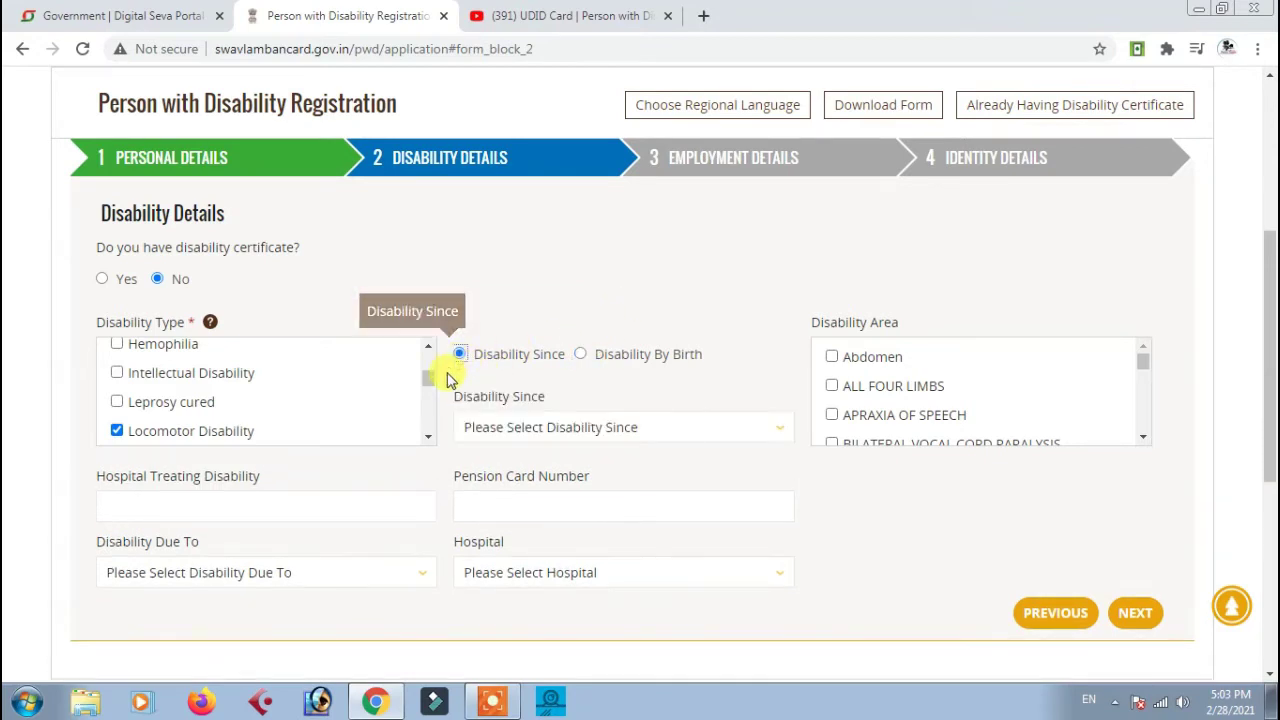
left_click(523, 432)
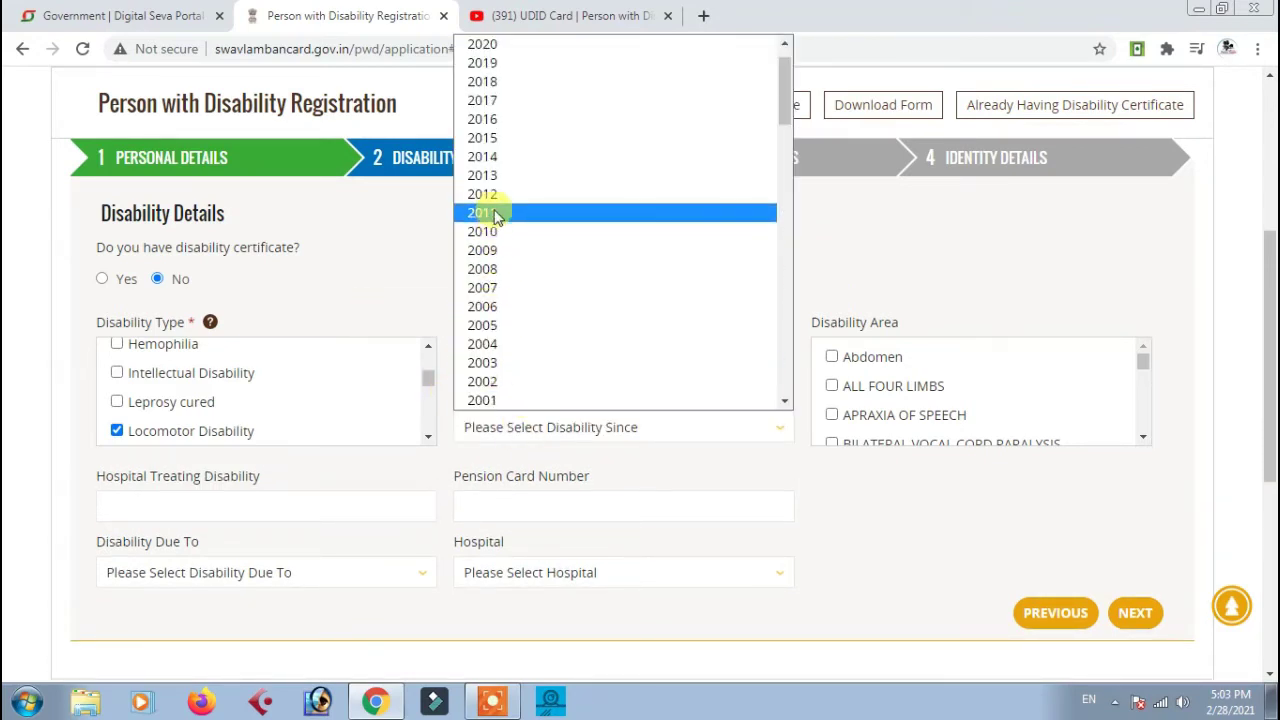
left_click(495, 82)
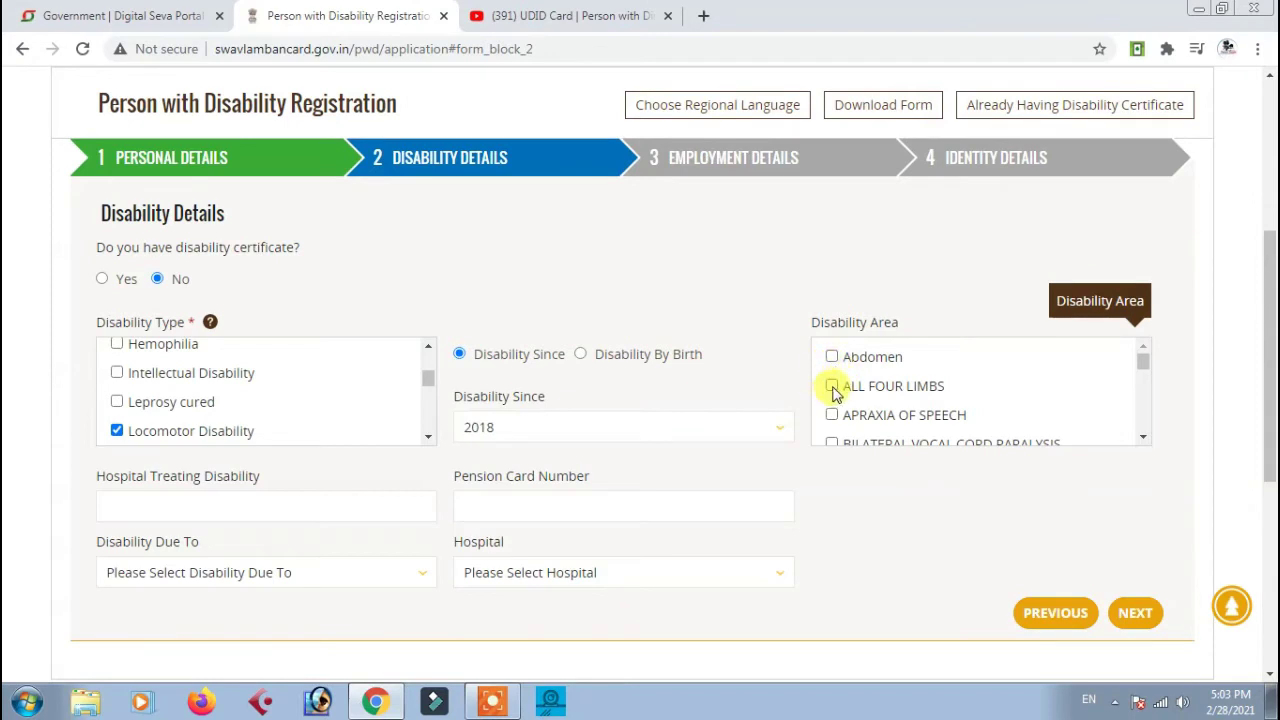
Scroll the Disability Area list with its arrow and tick BOTH LEG
left_click(1145, 441)
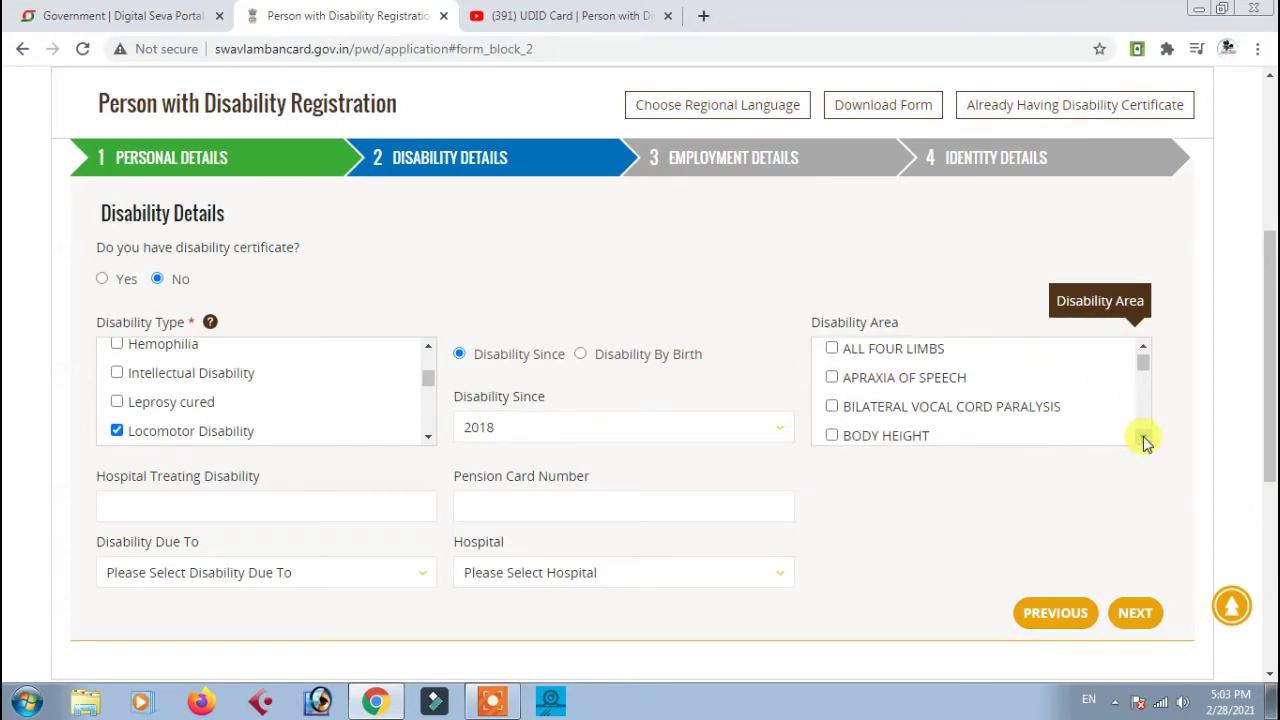
left_click(1145, 441)
left_click(1145, 441)
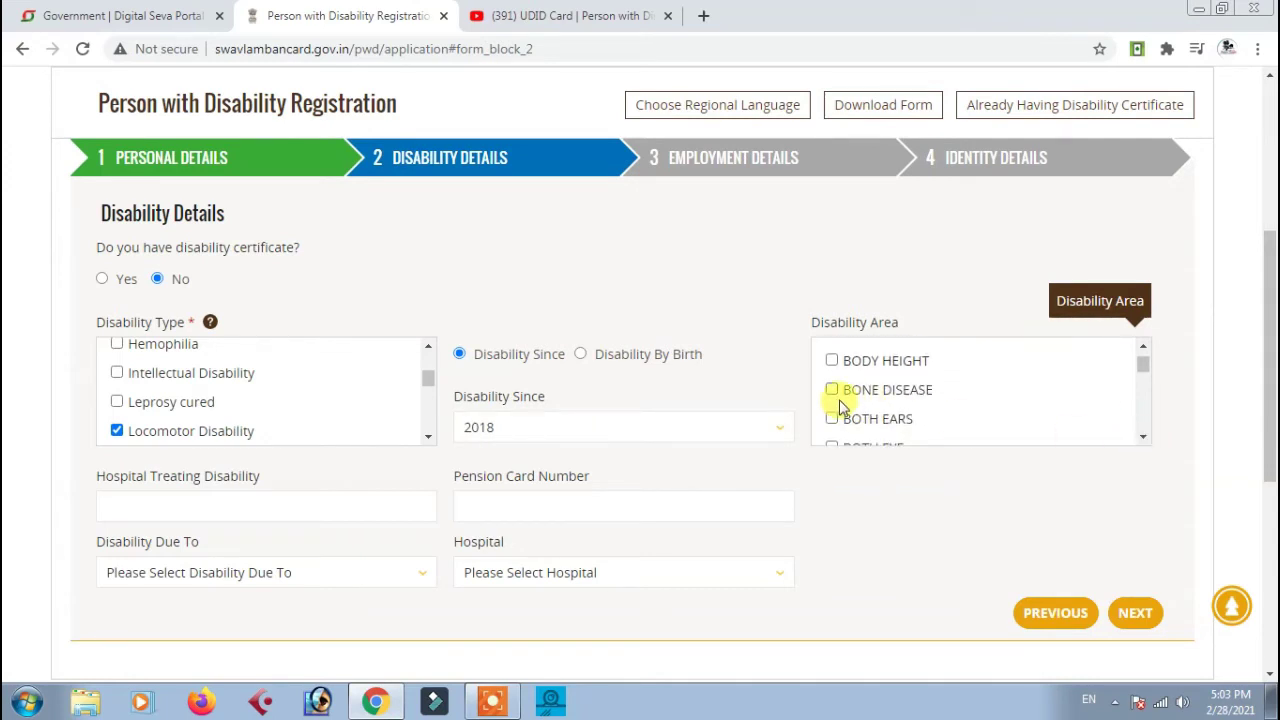
left_click(1140, 441)
left_click(1140, 441)
left_click(1140, 441)
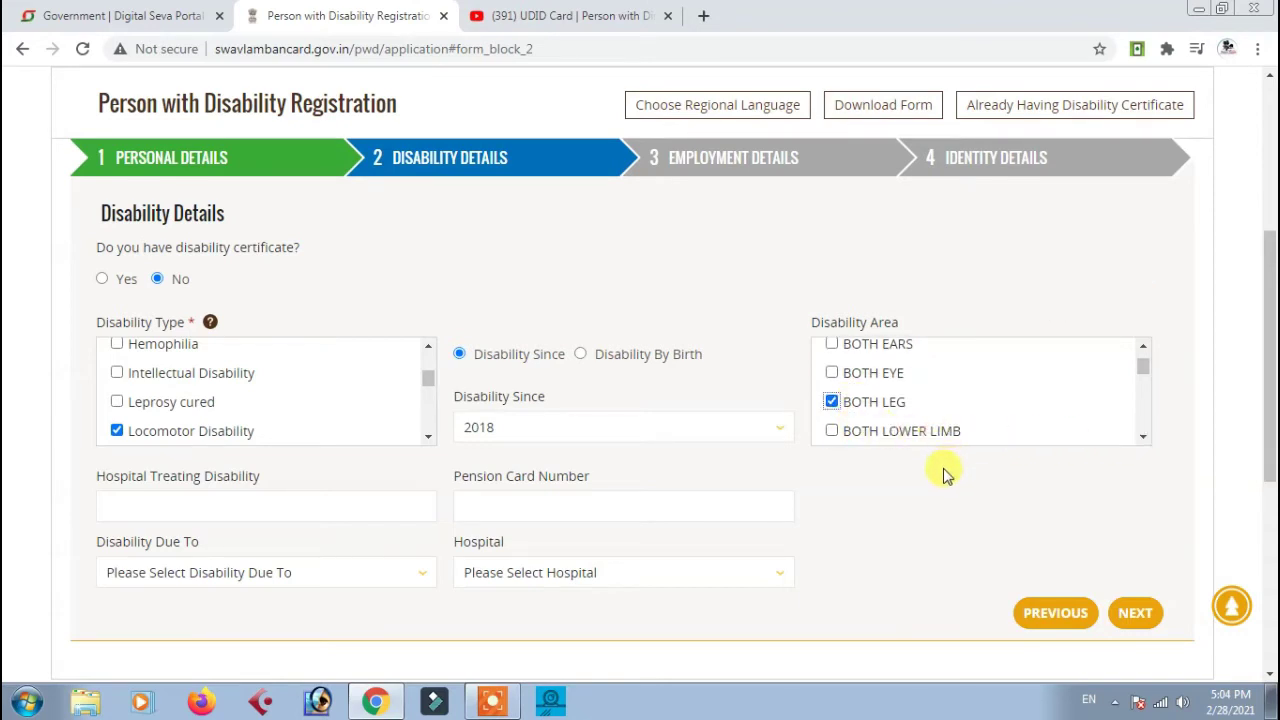
scroll(943, 475, "down", 1)
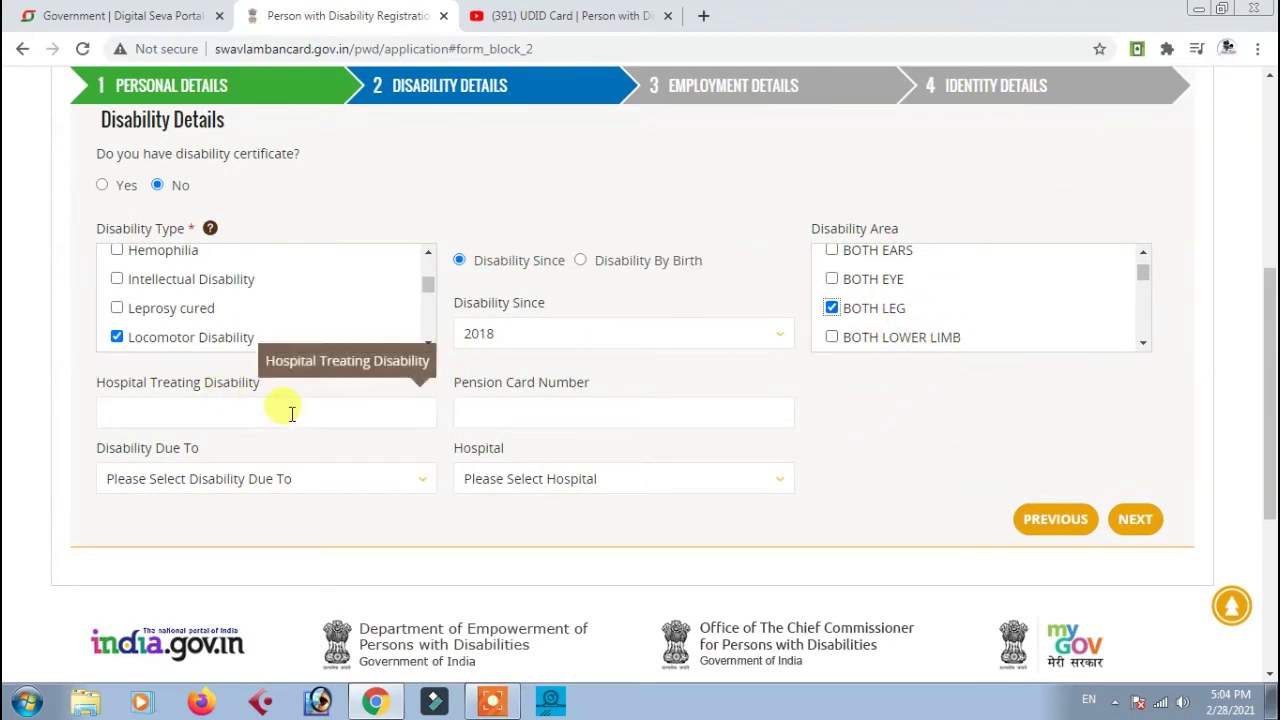
Set Disability Due To to Diseases
left_click(140, 414)
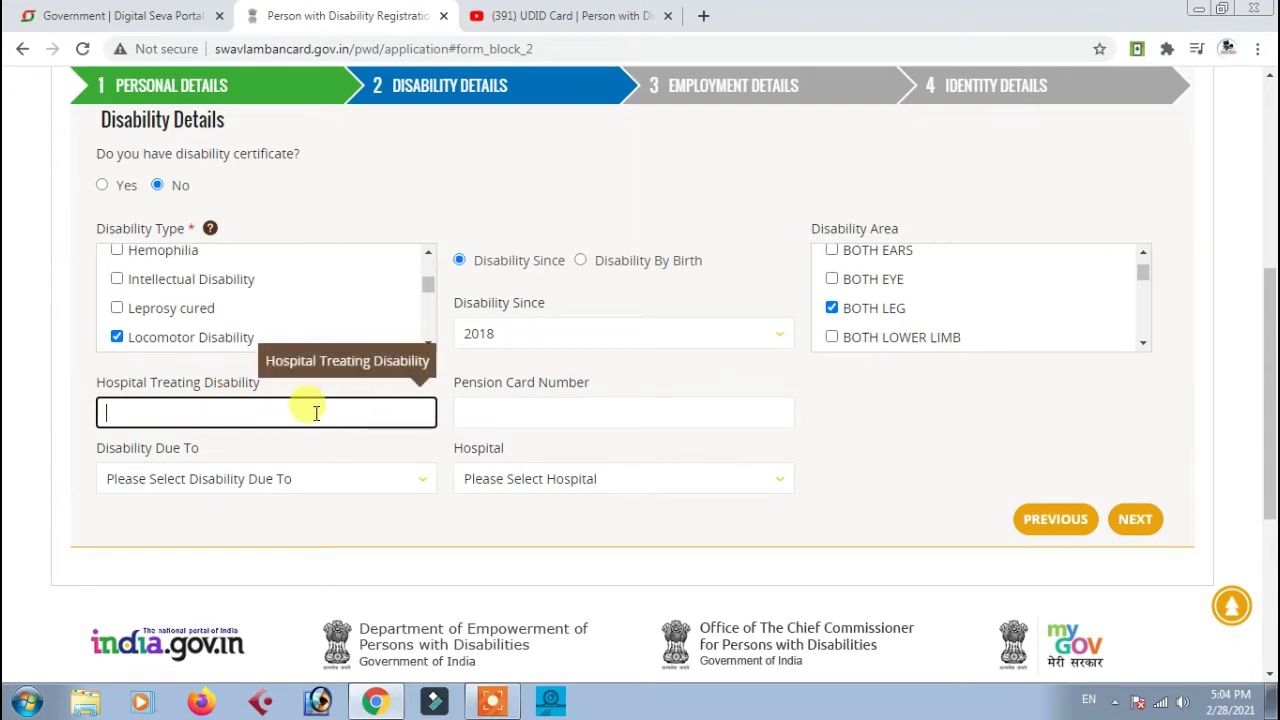
left_click(527, 415)
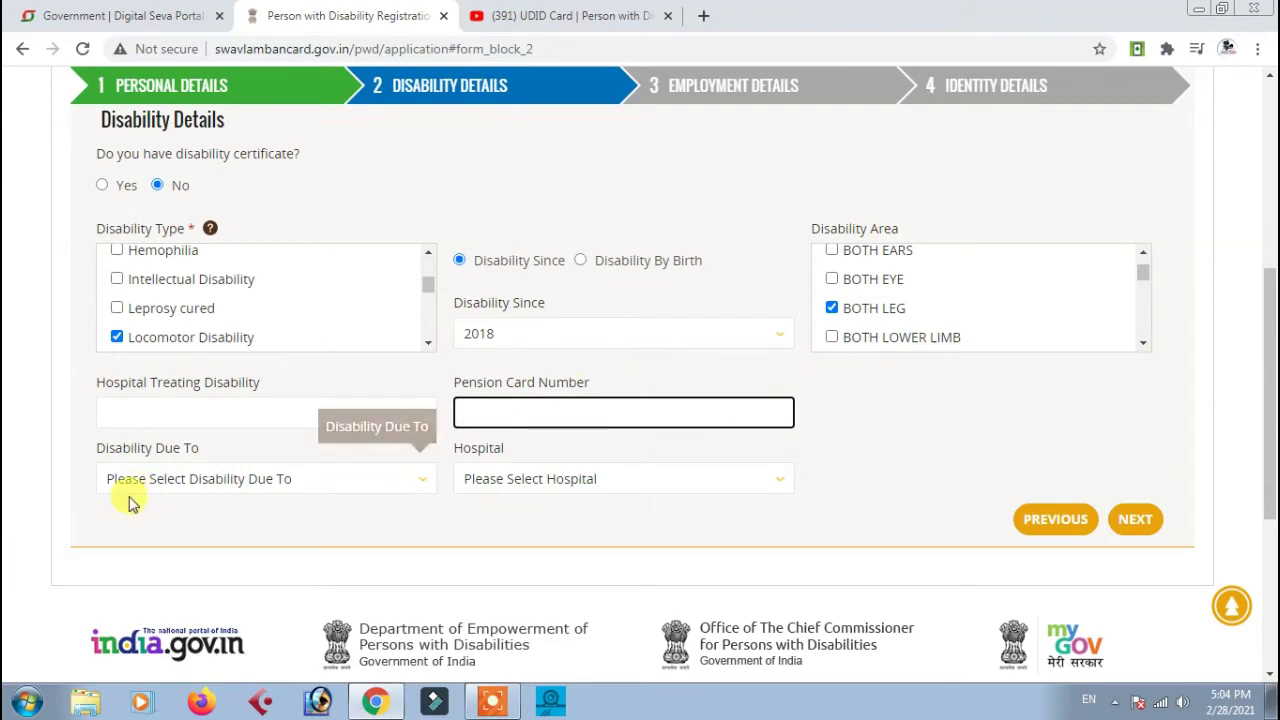
left_click(184, 482)
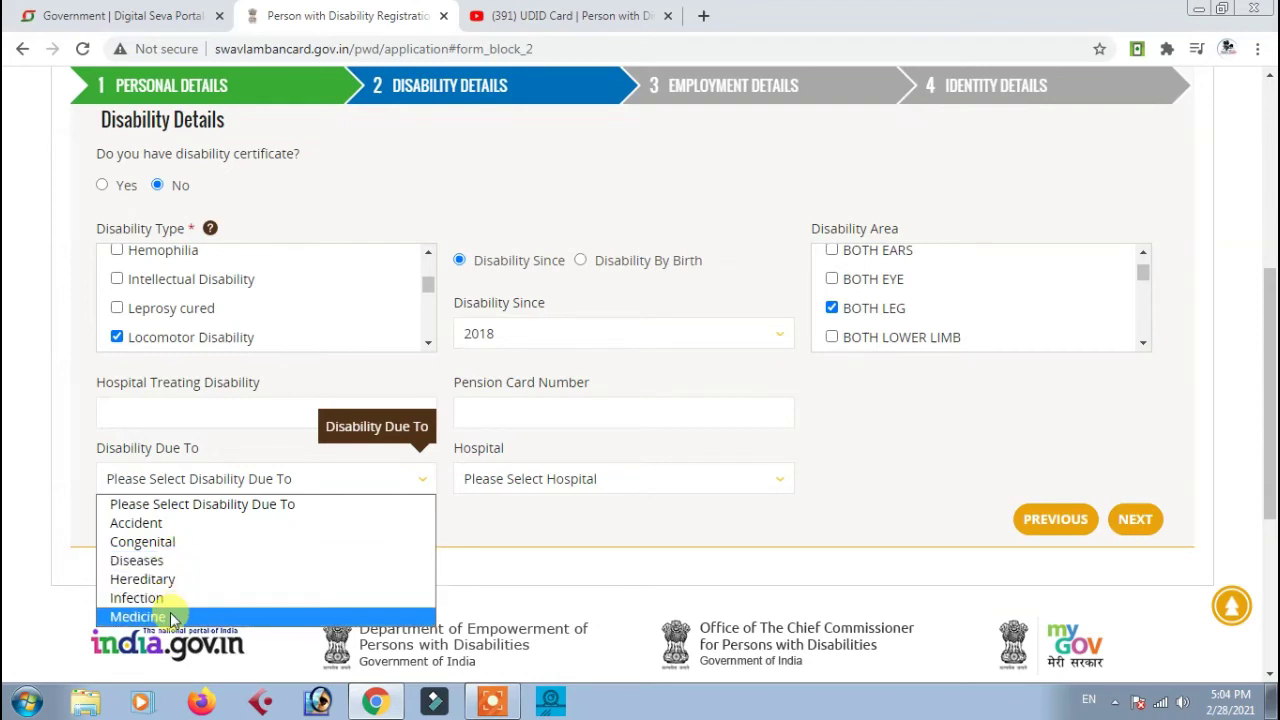
left_click(140, 560)
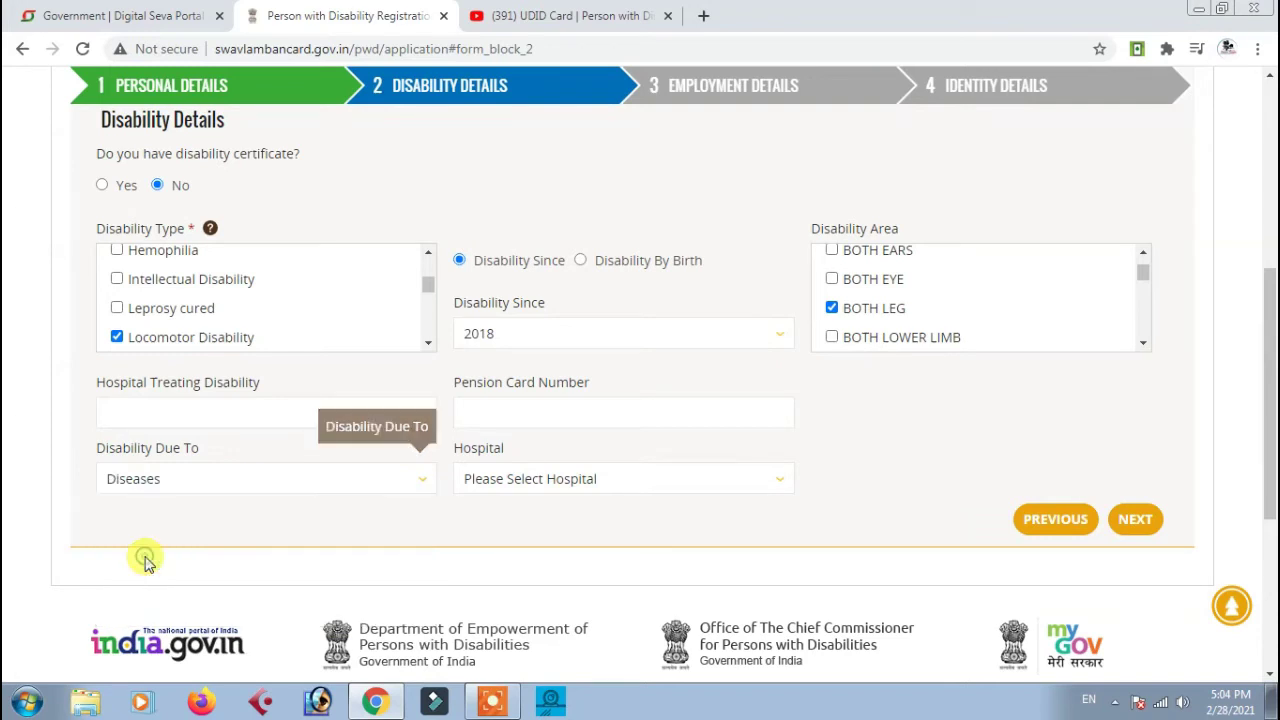
Choose Community Health Centre, Kurtha as the hospital and continue to Employment Details
left_click(507, 479)
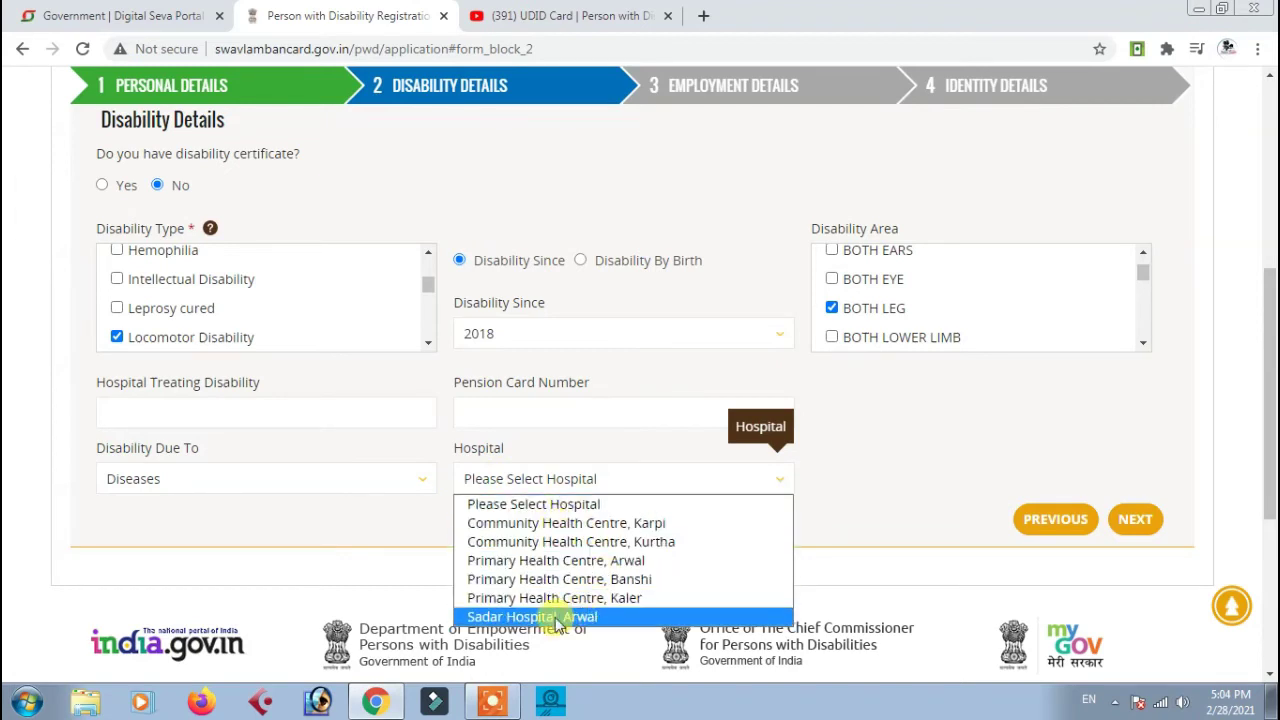
left_click(652, 546)
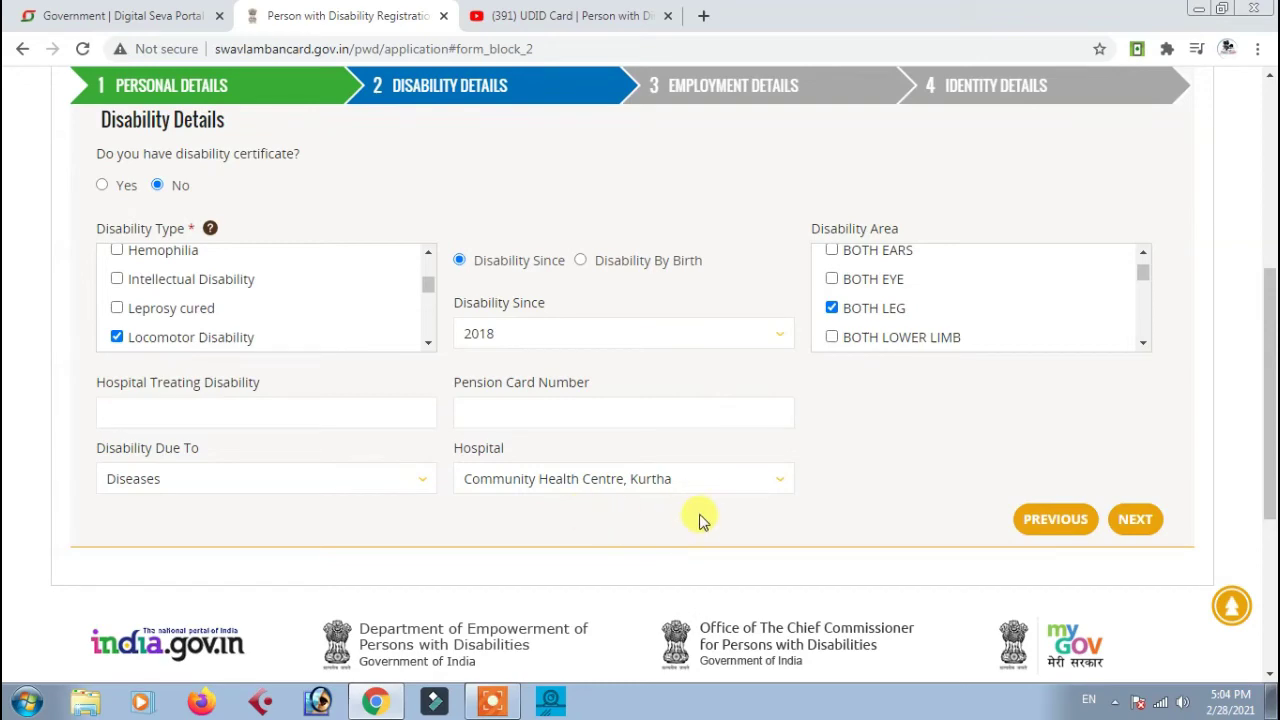
scroll(695, 515, "up", 1)
scroll(694, 517, "down", 1)
scroll(689, 509, "up", 1)
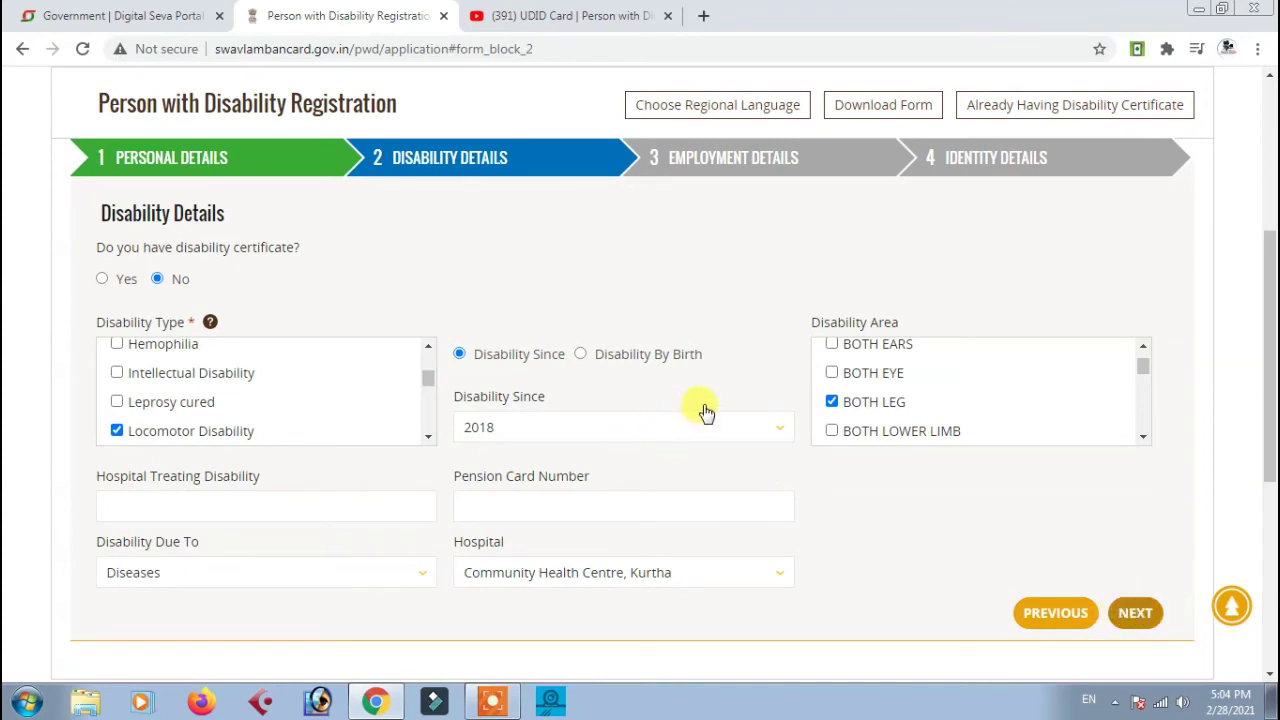
scroll(686, 423, "down", 1)
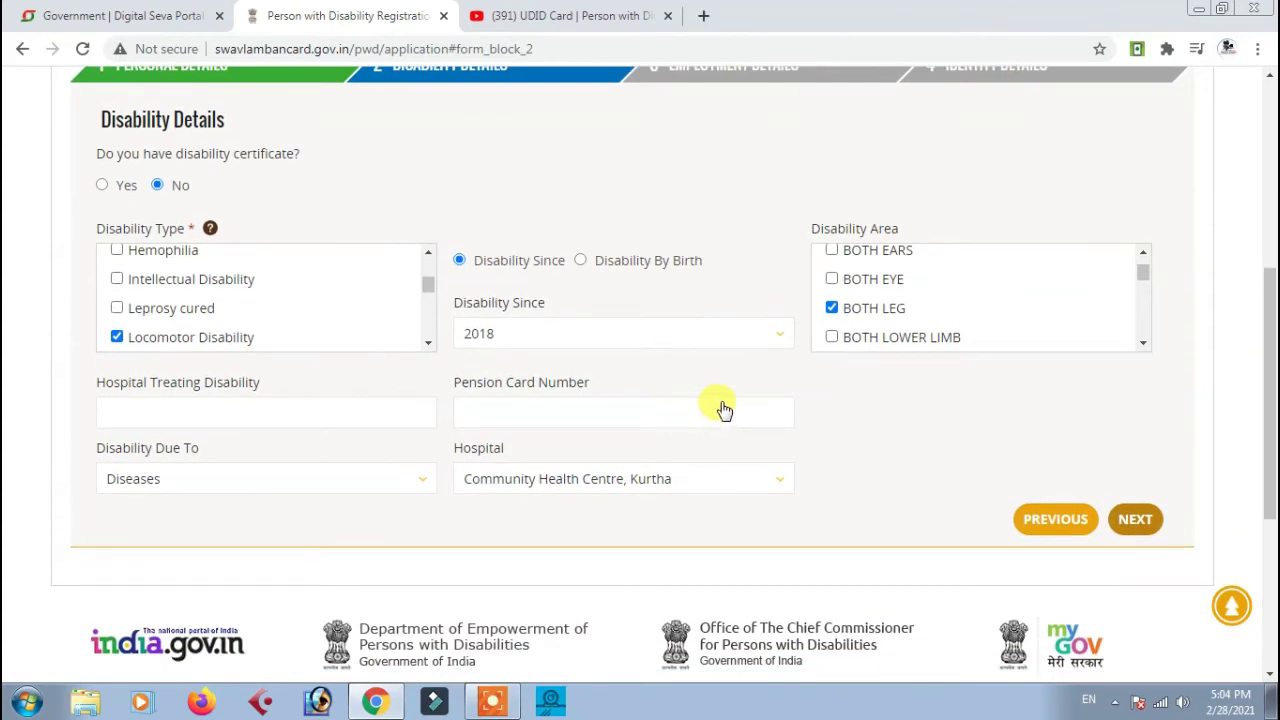
scroll(651, 407, "up", 1)
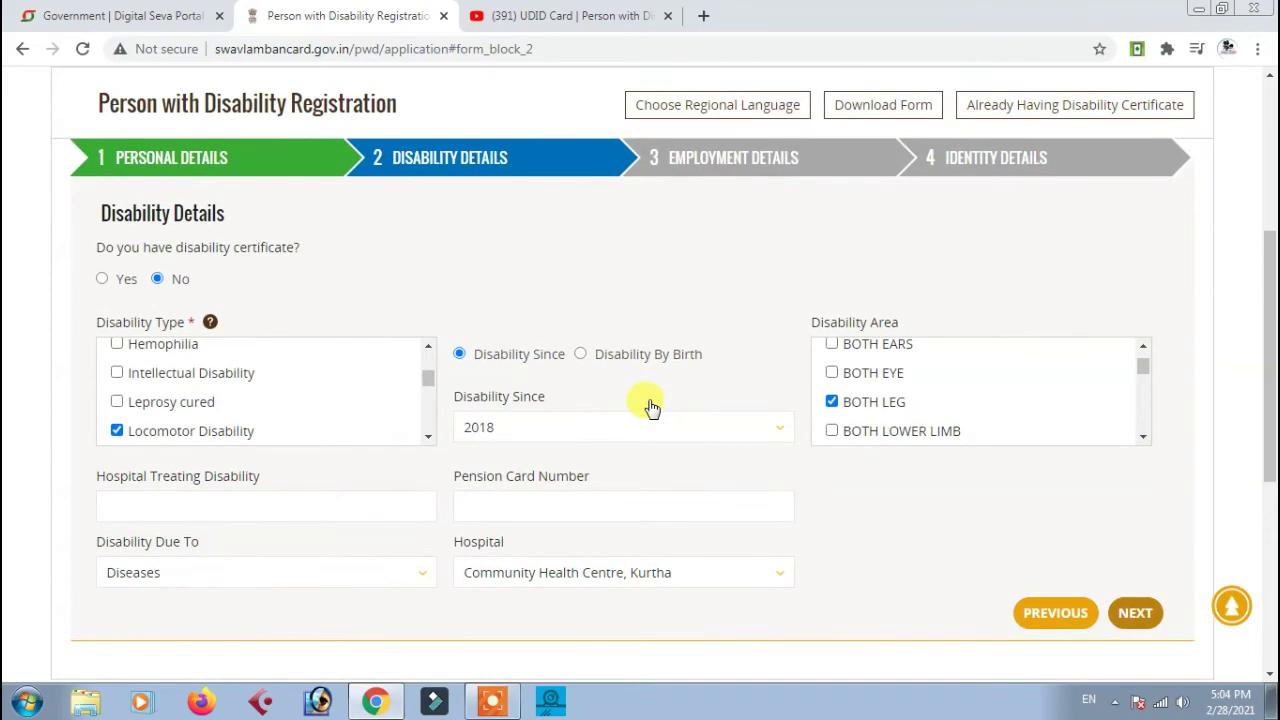
left_click(1135, 612)
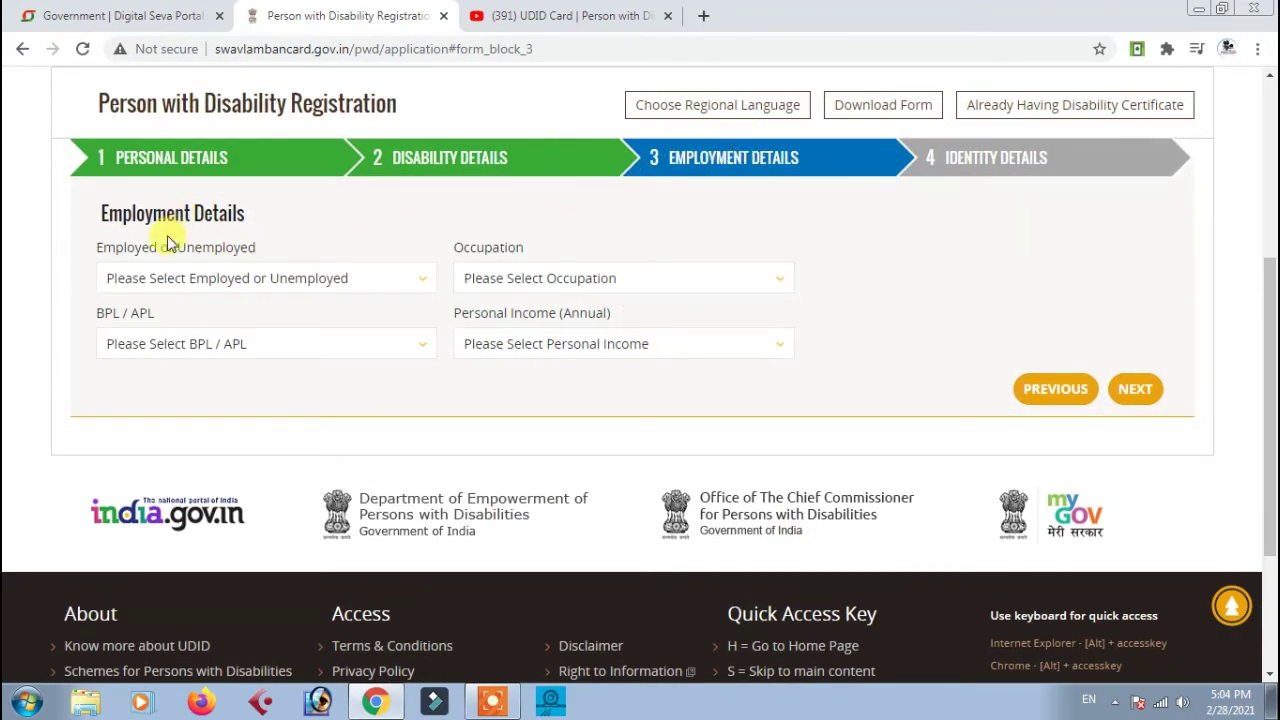
Mark the applicant as Unemployed since 28/02/2021
left_click(170, 278)
left_click(176, 338)
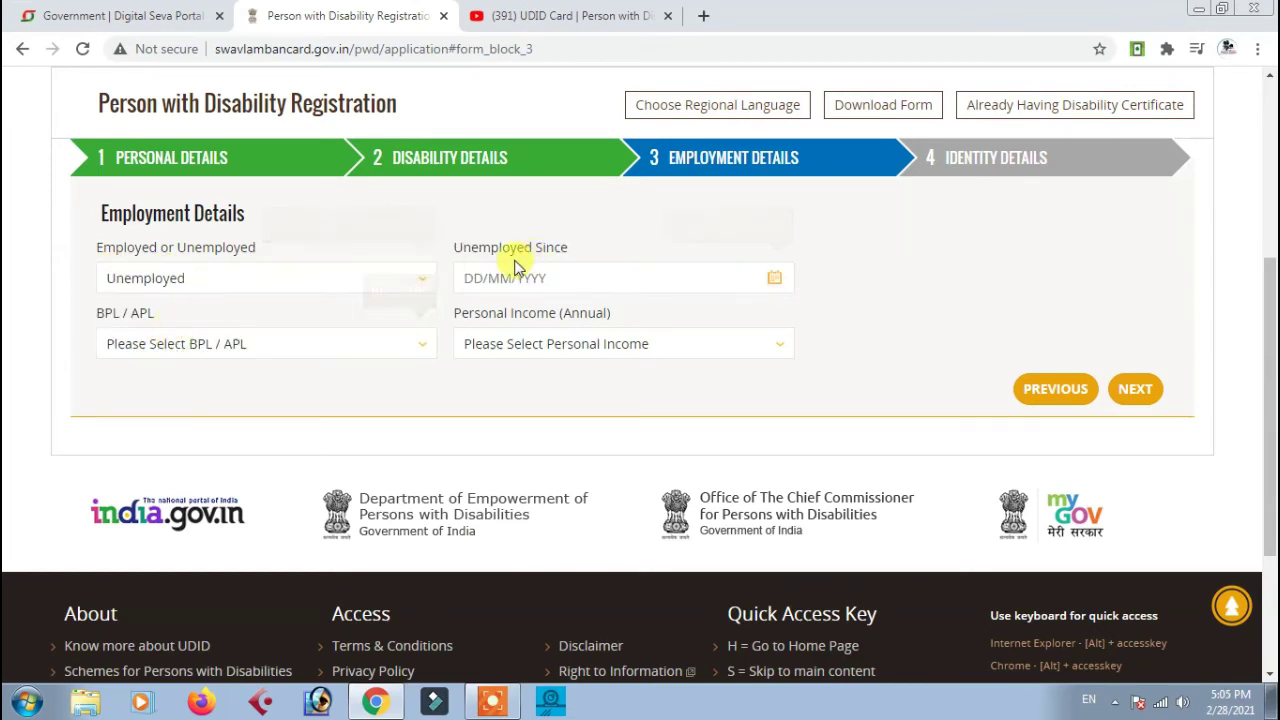
left_click(468, 280)
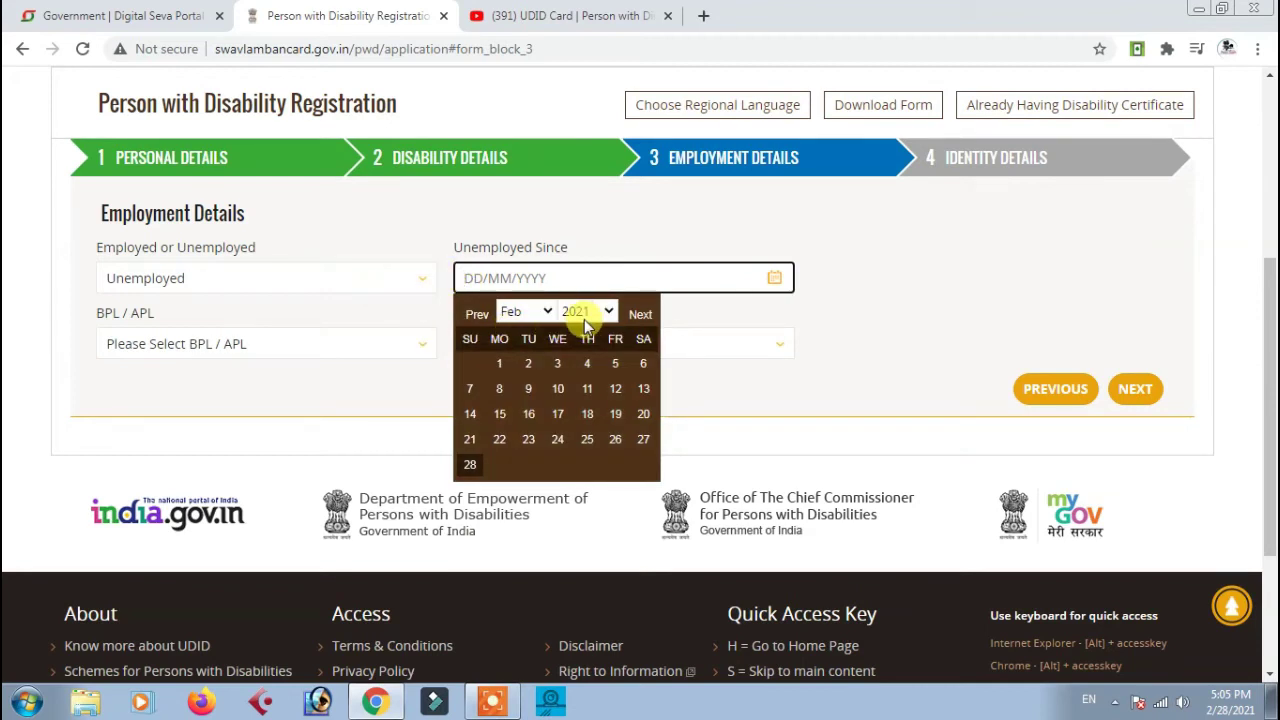
left_click(470, 464)
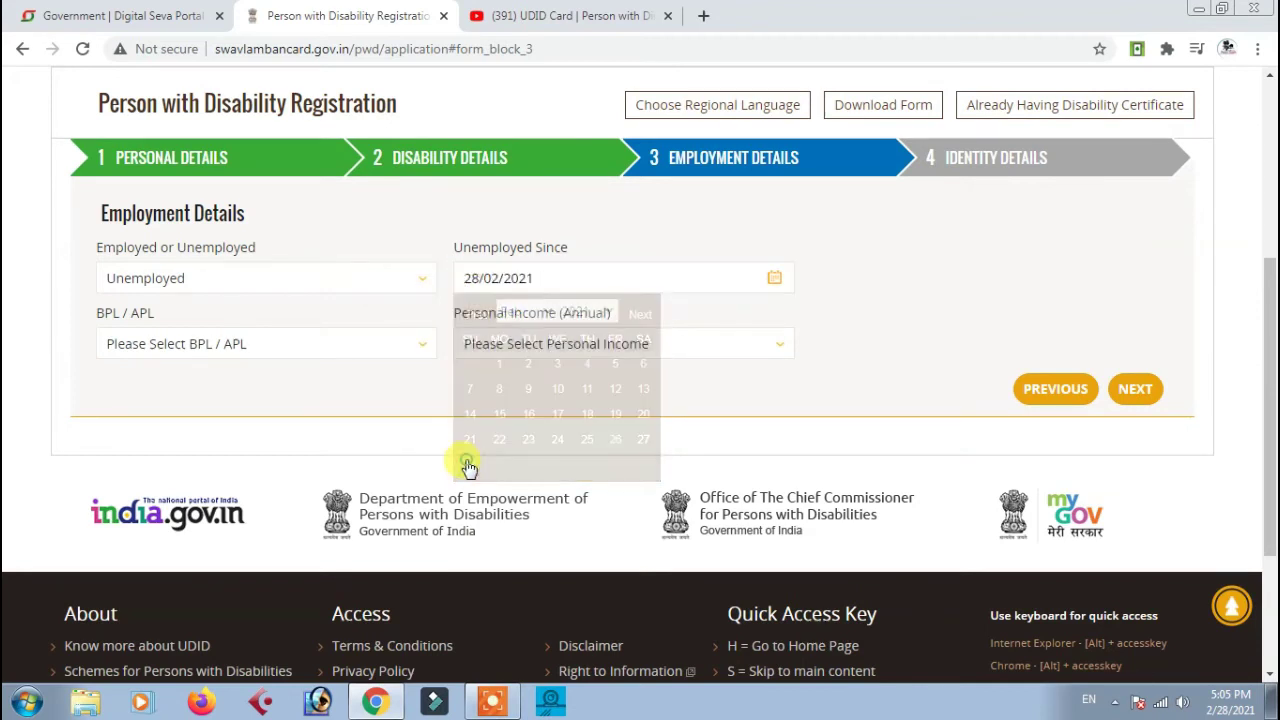
Set BPL/APL to NA and income to Below 10000, then continue to Identity Details
left_click(170, 348)
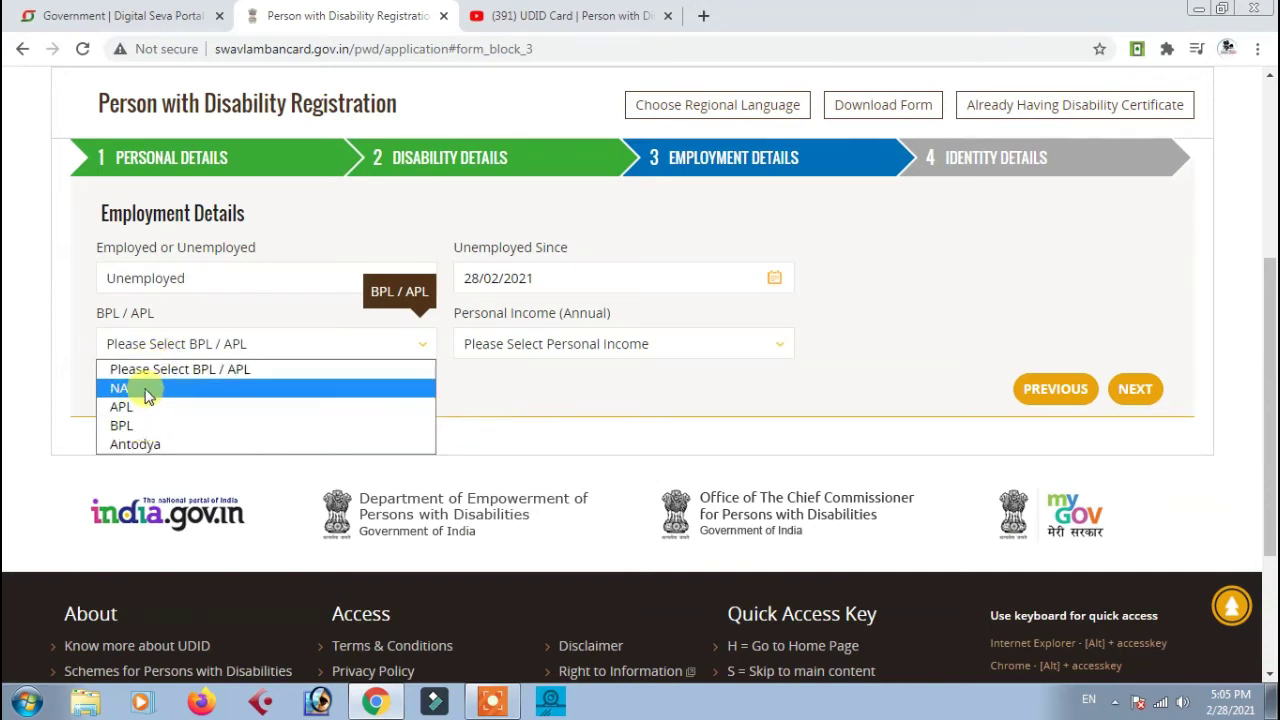
left_click(146, 391)
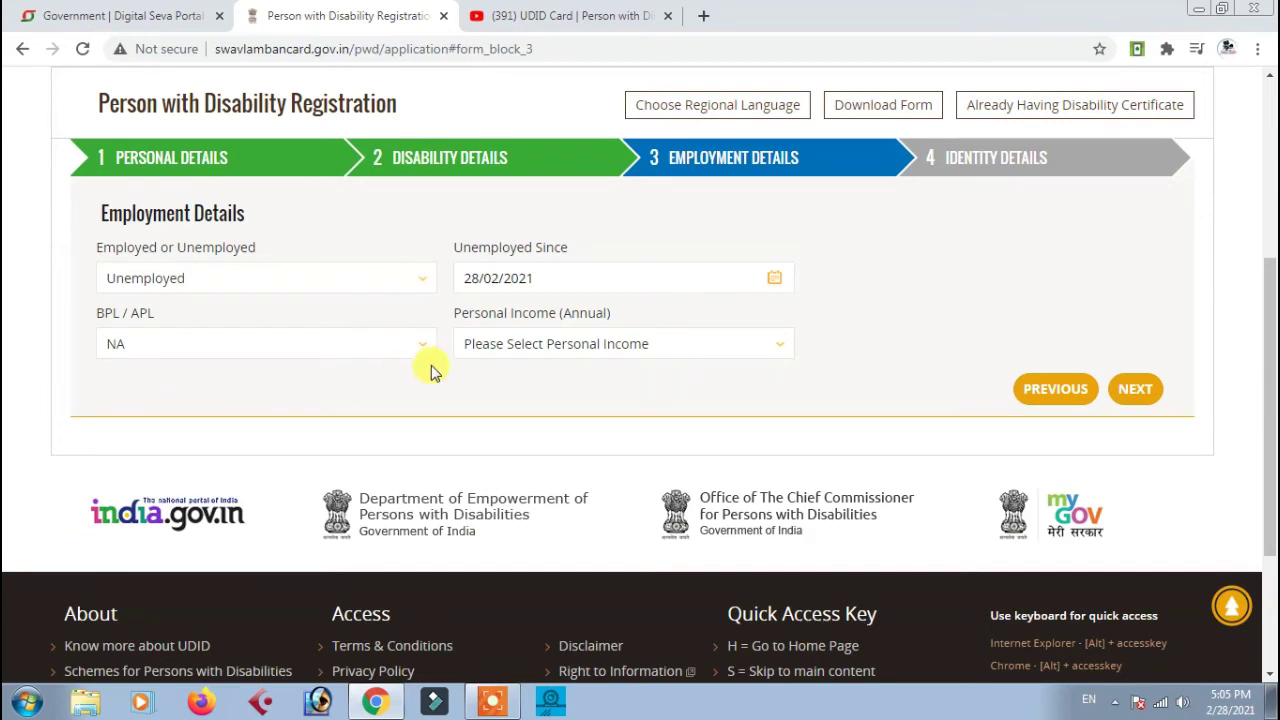
left_click(519, 343)
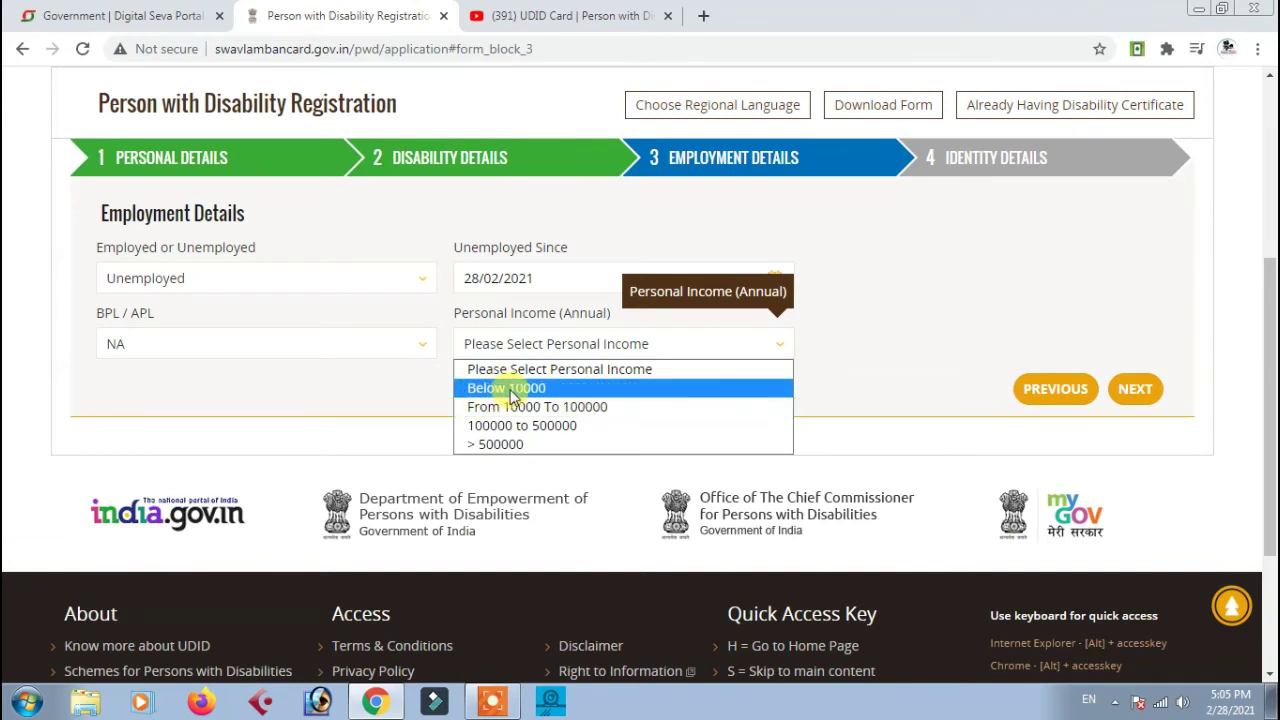
left_click(512, 390)
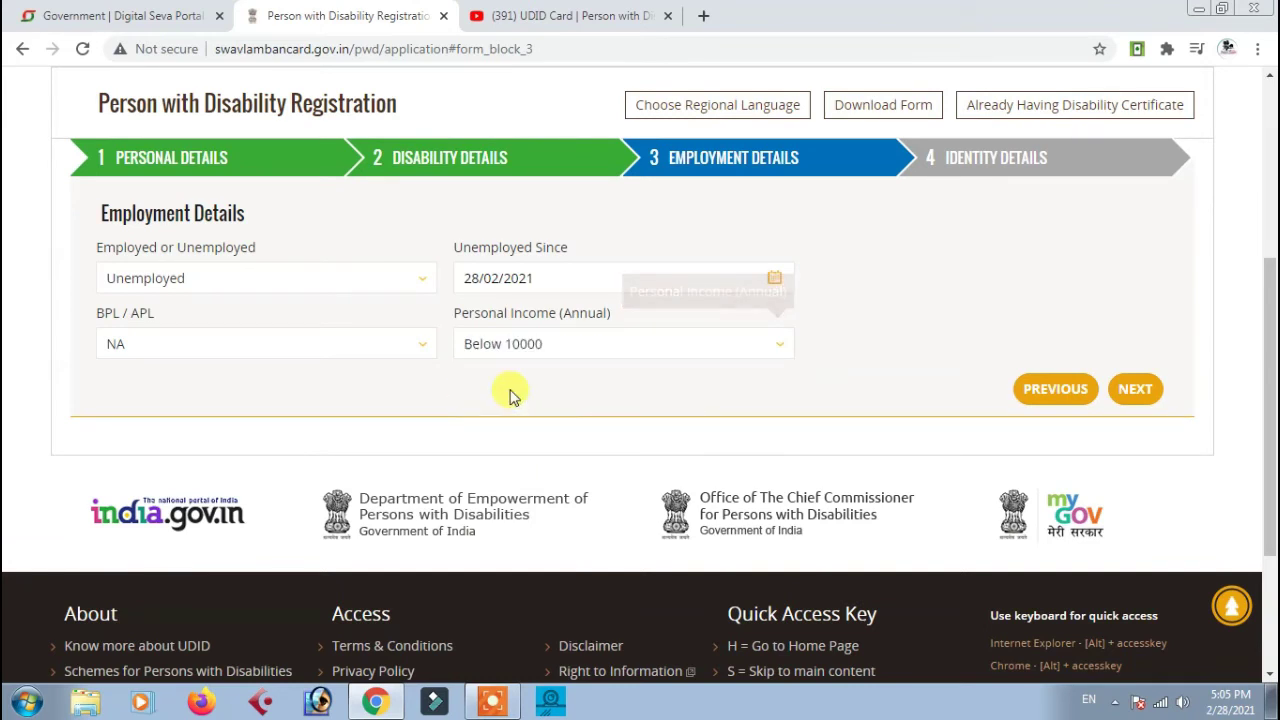
left_click(1137, 390)
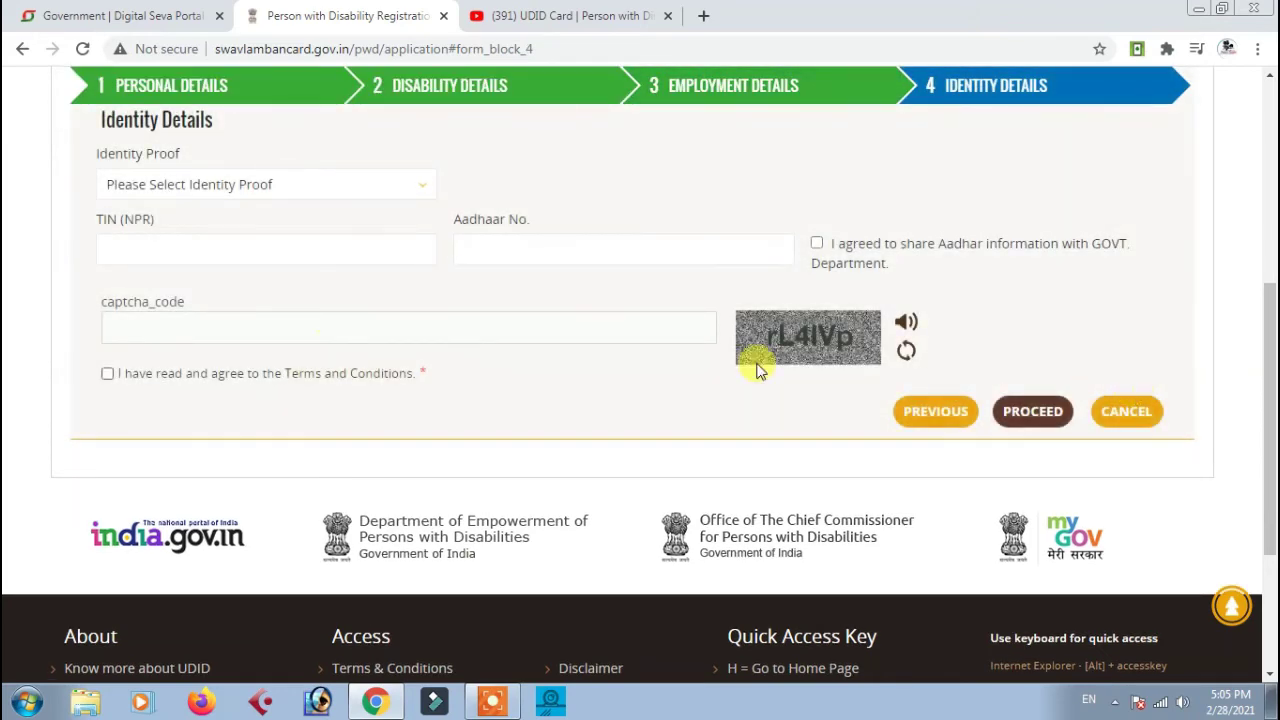
Use Aadhaar Card as identity and address proof and enter the Aadhaar number
scroll(144, 341, "up", 1)
left_click(194, 289)
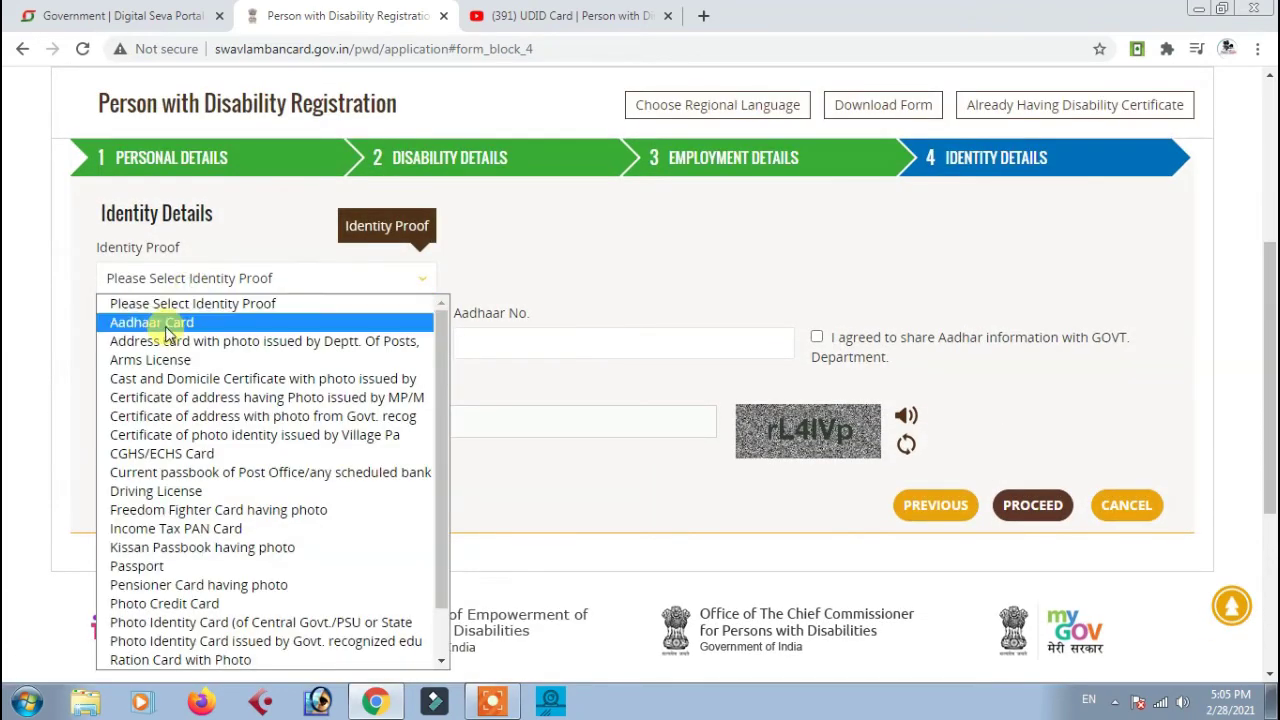
left_click(177, 321)
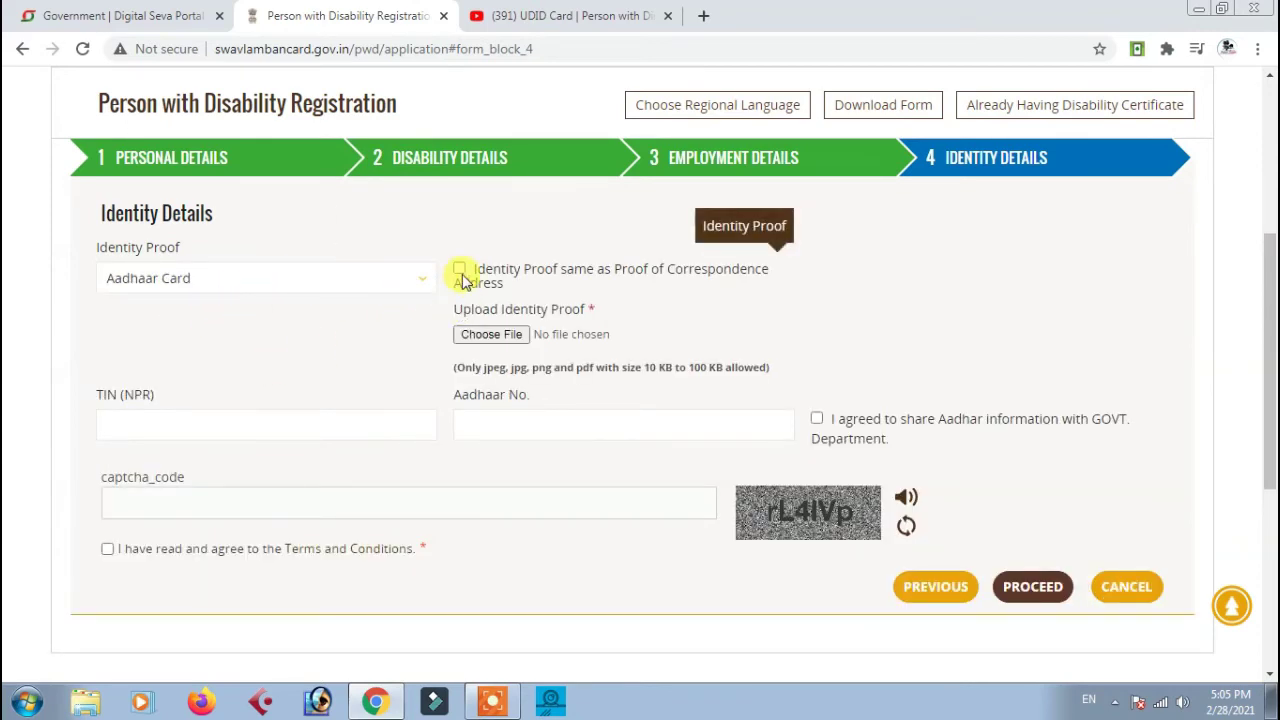
left_click(459, 270)
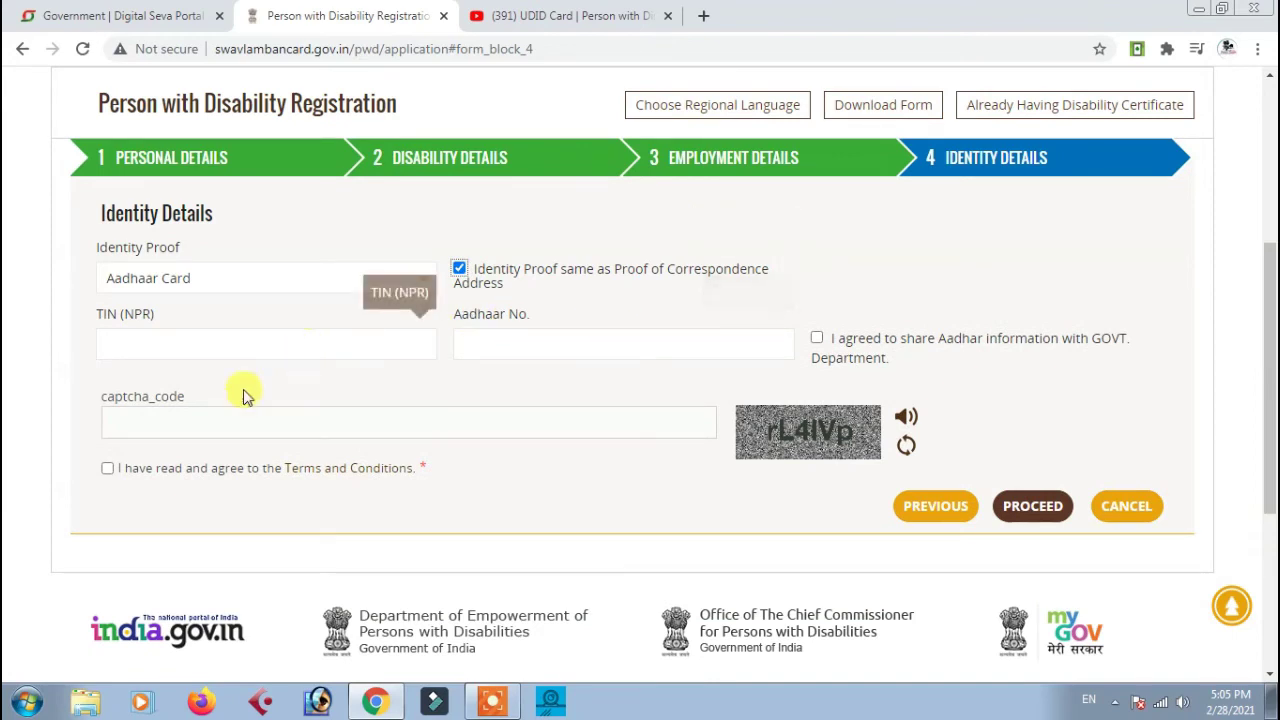
left_click(163, 345)
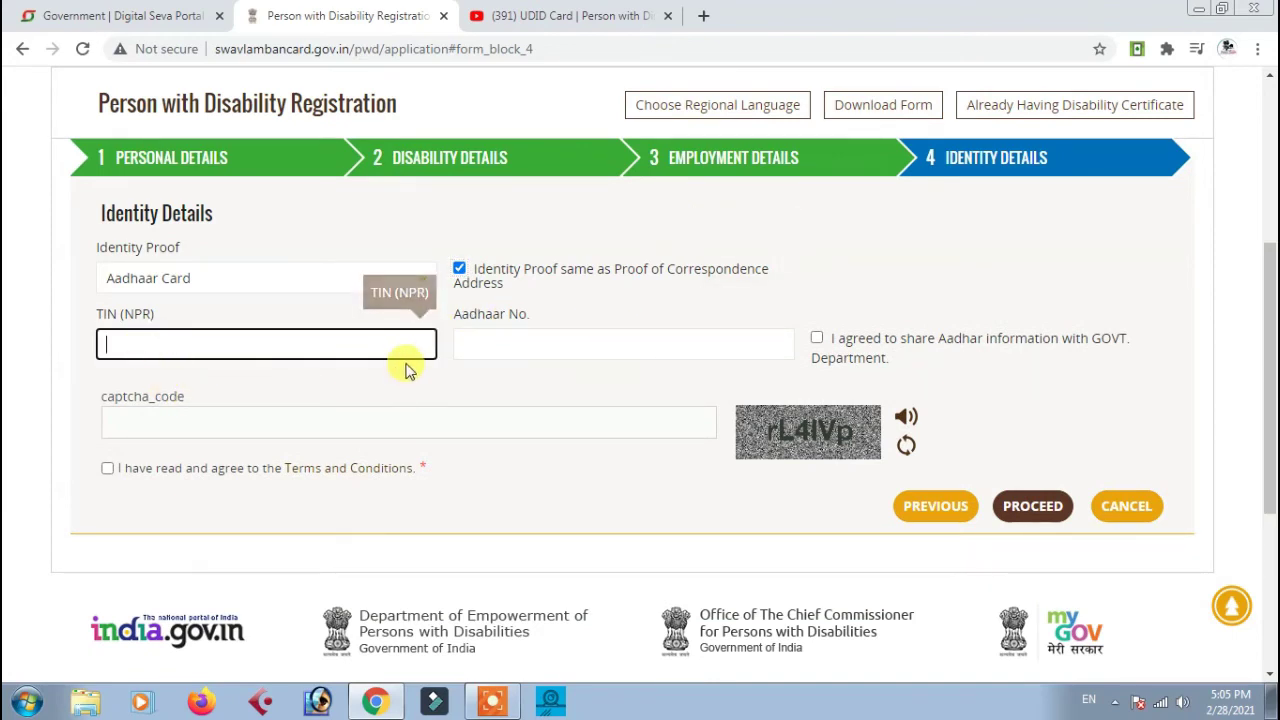
left_click(470, 345)
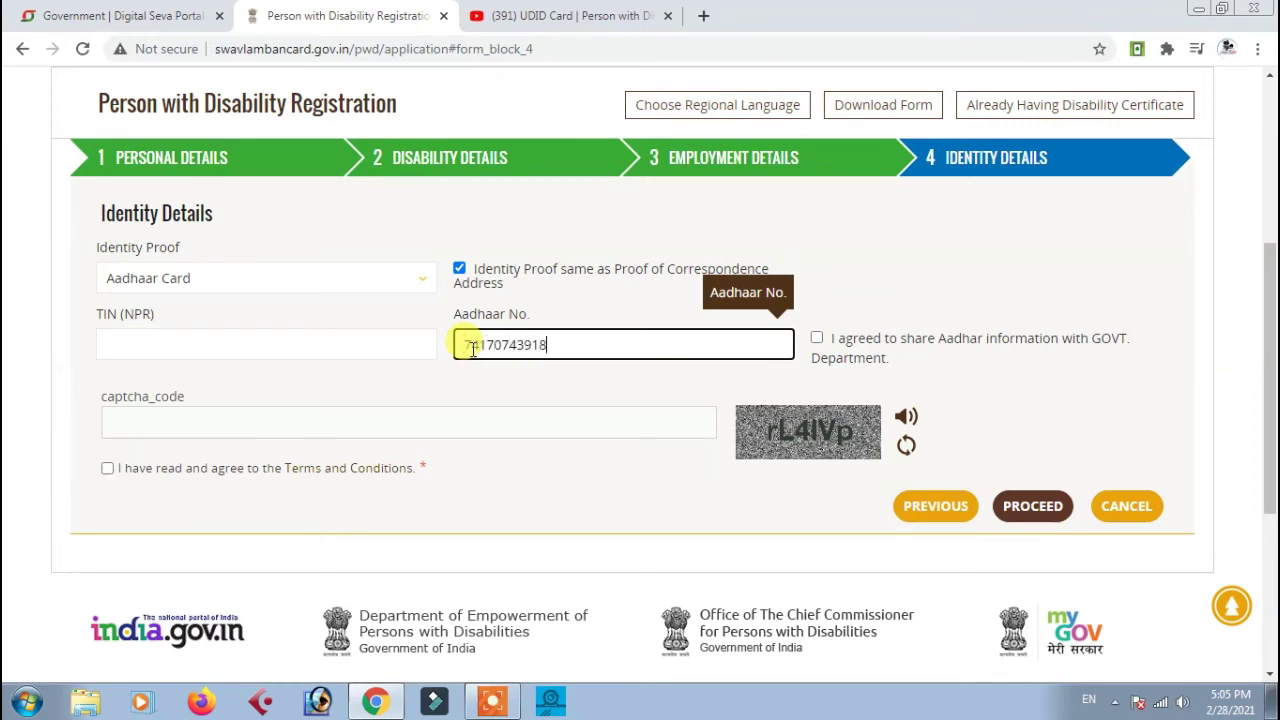
Consent to Aadhaar sharing, enter the captcha, accept the terms and proceed to preview
left_click(816, 338)
left_click(182, 420)
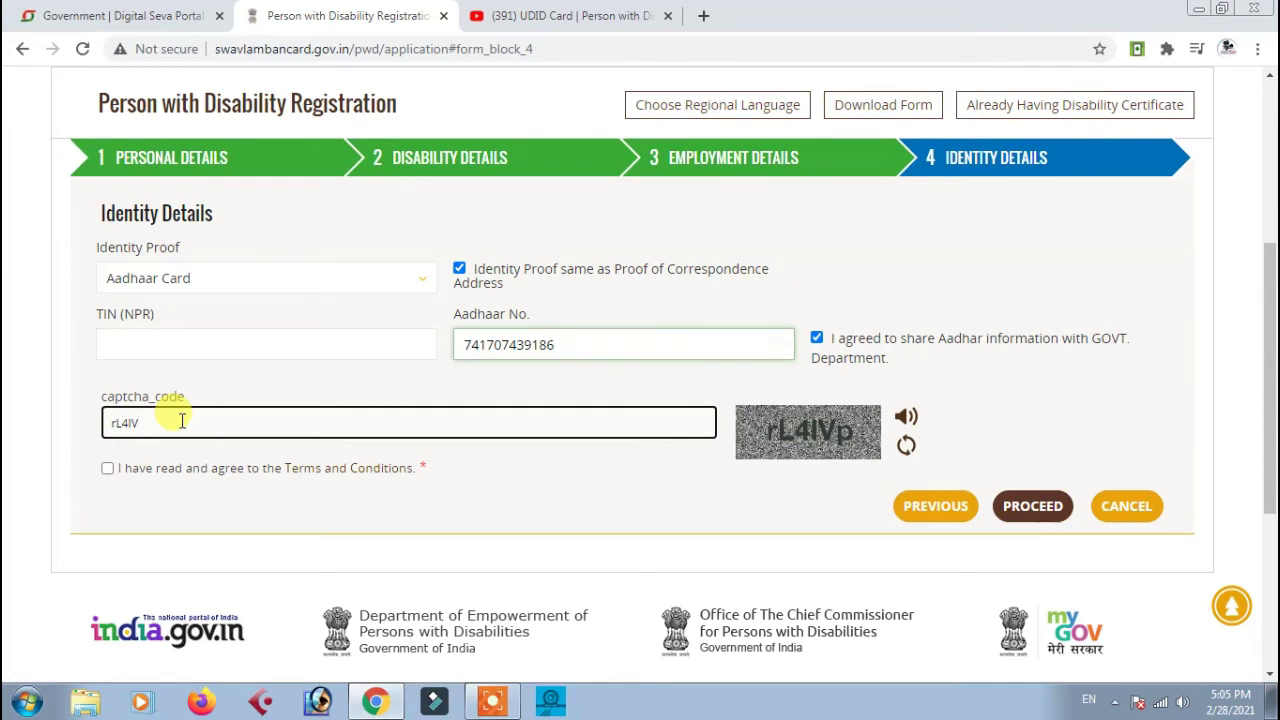
left_click(108, 470)
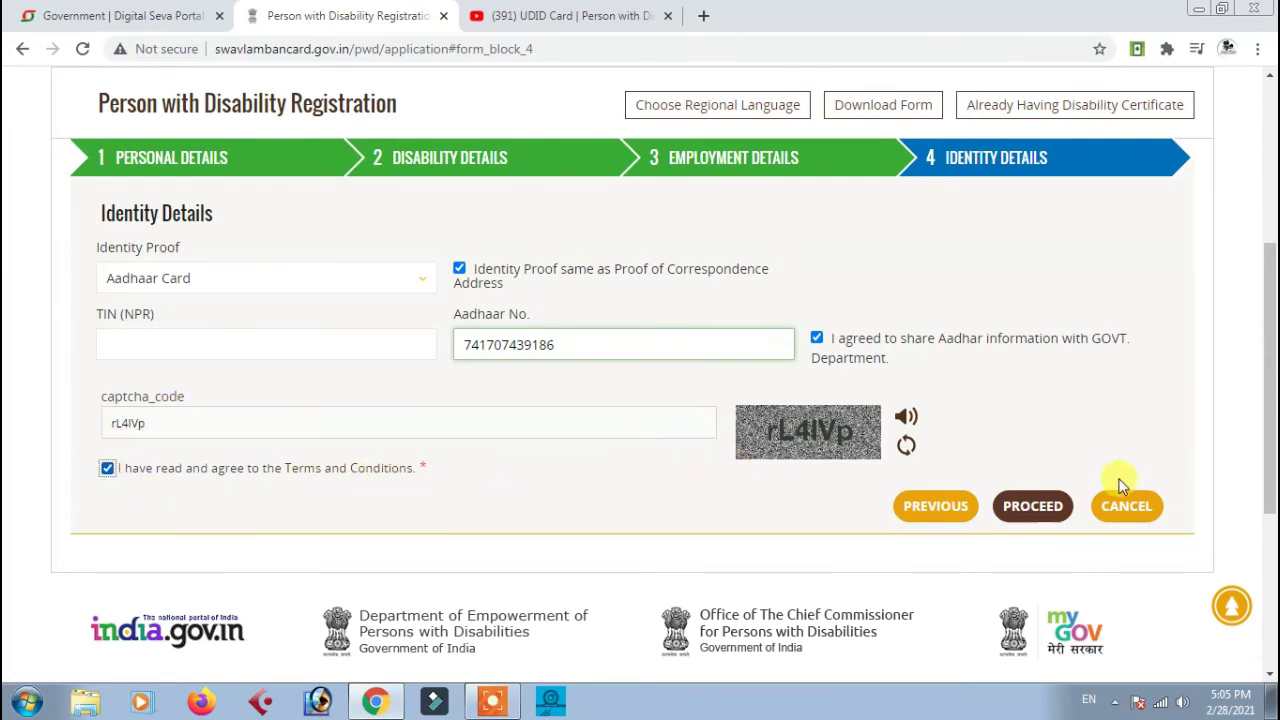
left_click(1031, 510)
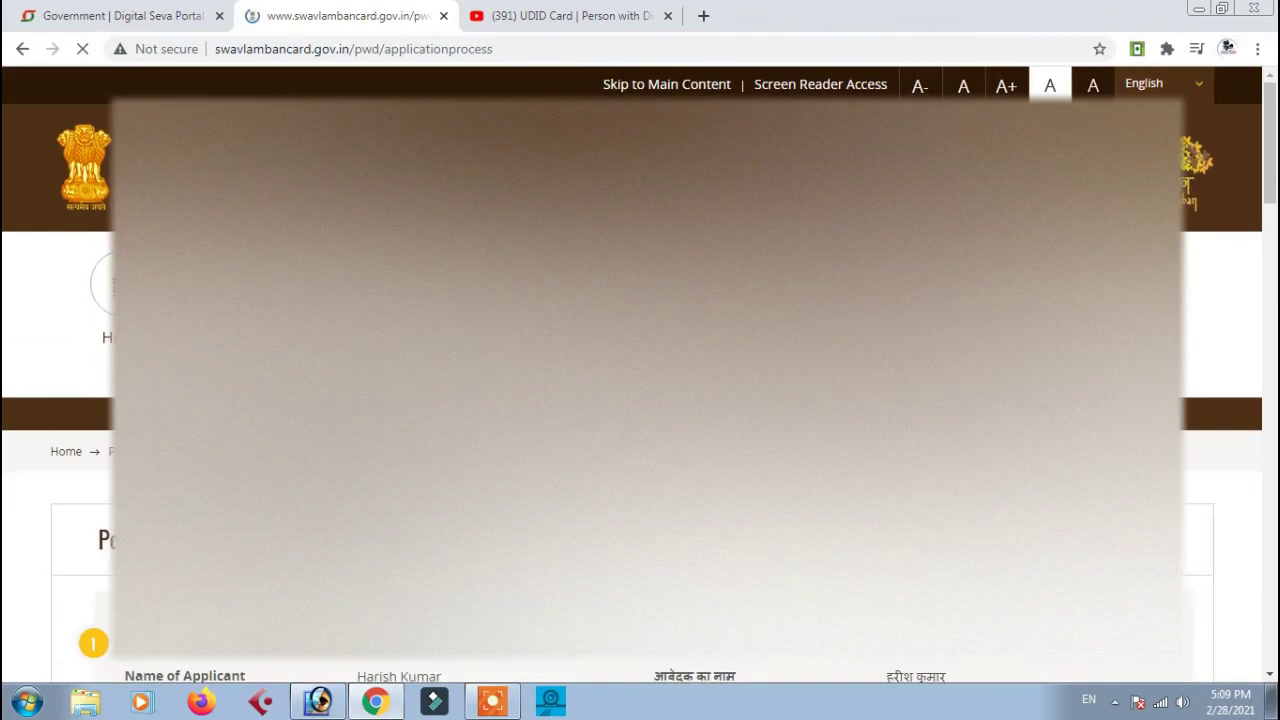
Review the entire Application Preview down to the bottom and confirm the application
scroll(640, 370, "down", 1)
scroll(640, 370, "down", 2)
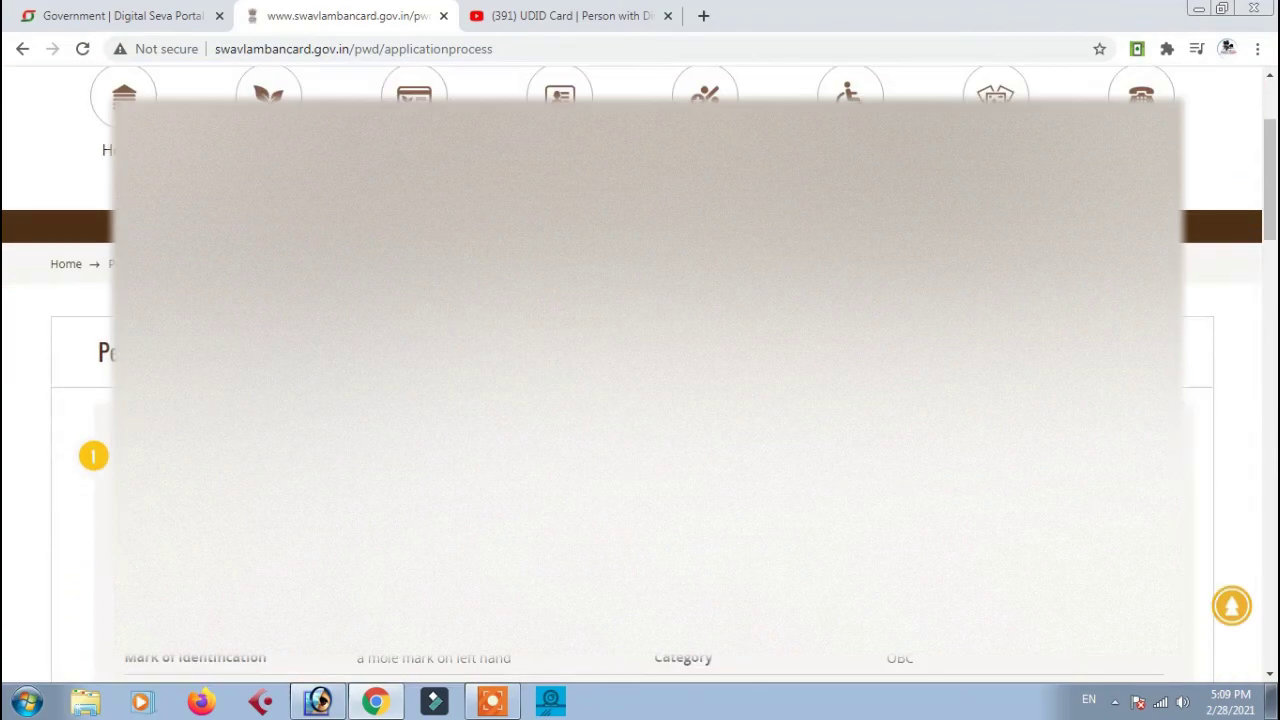
scroll(640, 370, "down", 2)
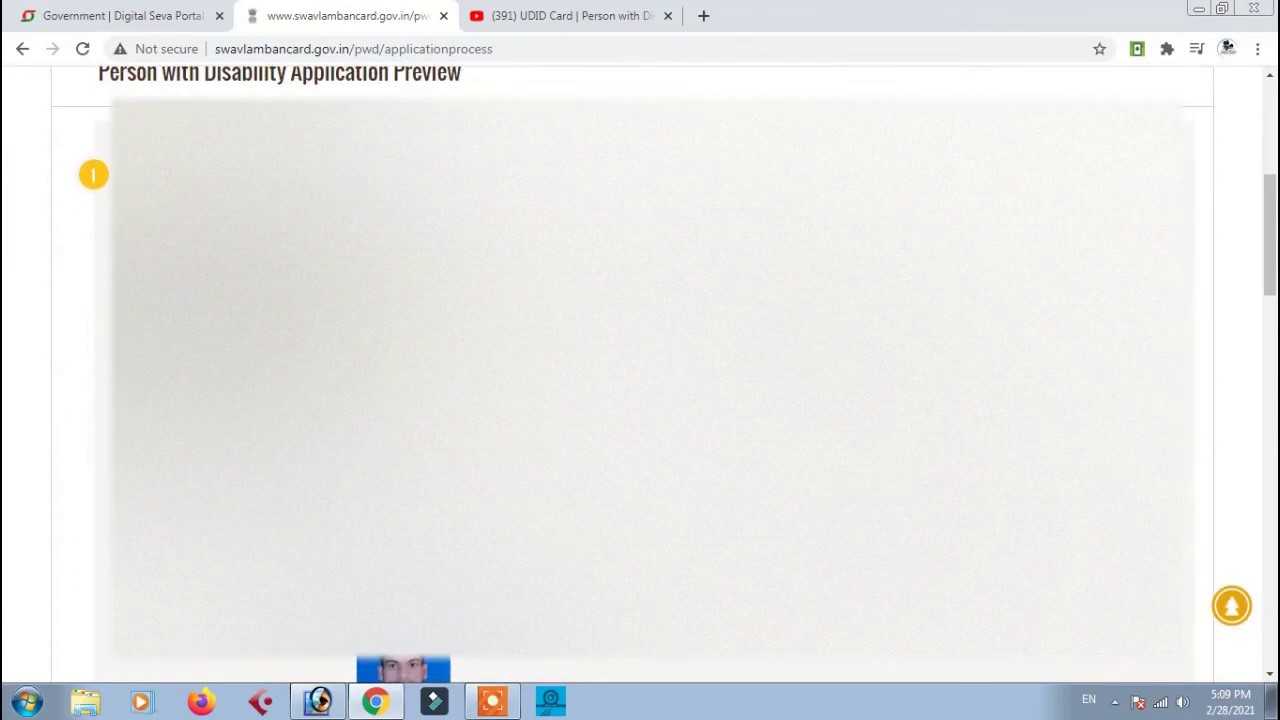
scroll(640, 370, "down", 1)
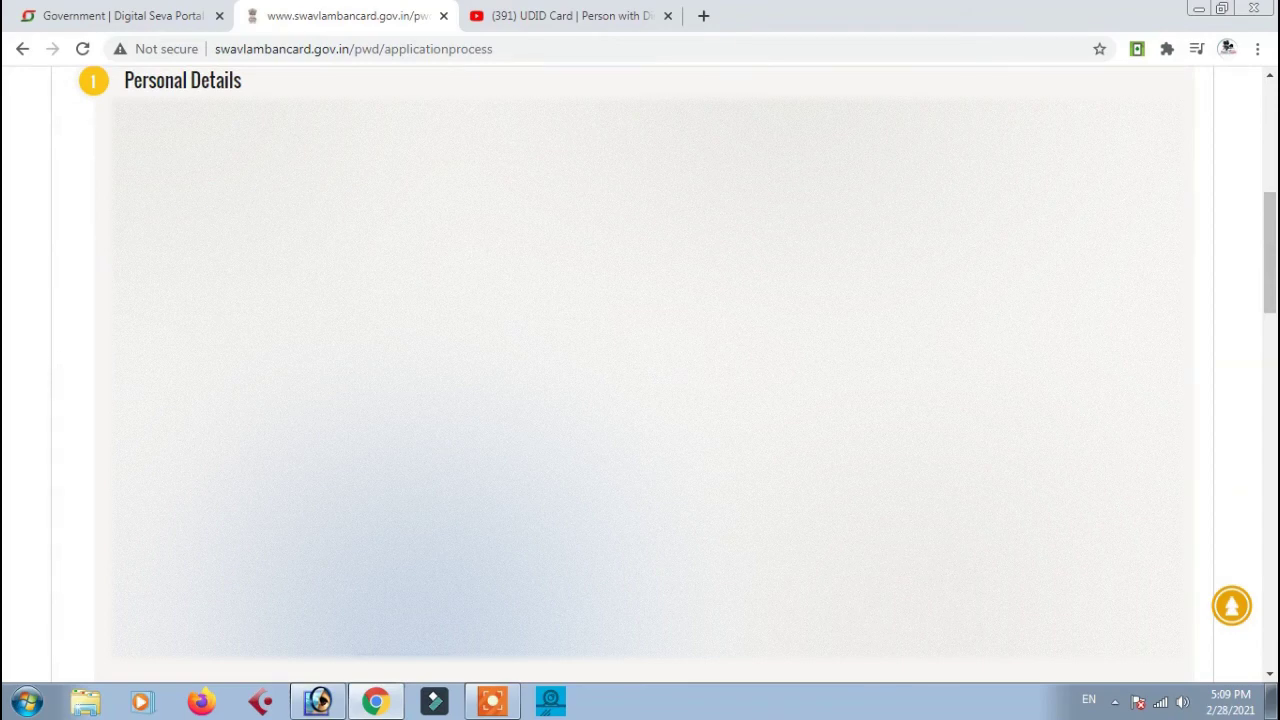
scroll(640, 370, "down", 5)
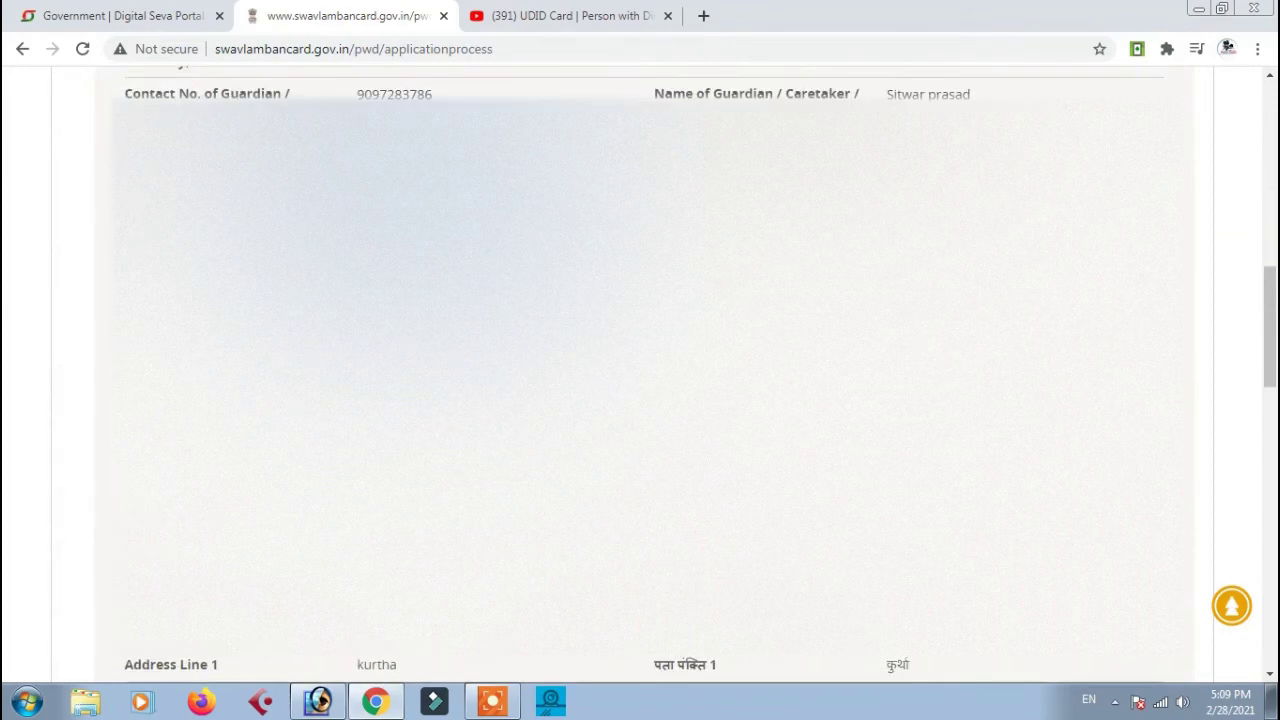
scroll(640, 370, "down", 6)
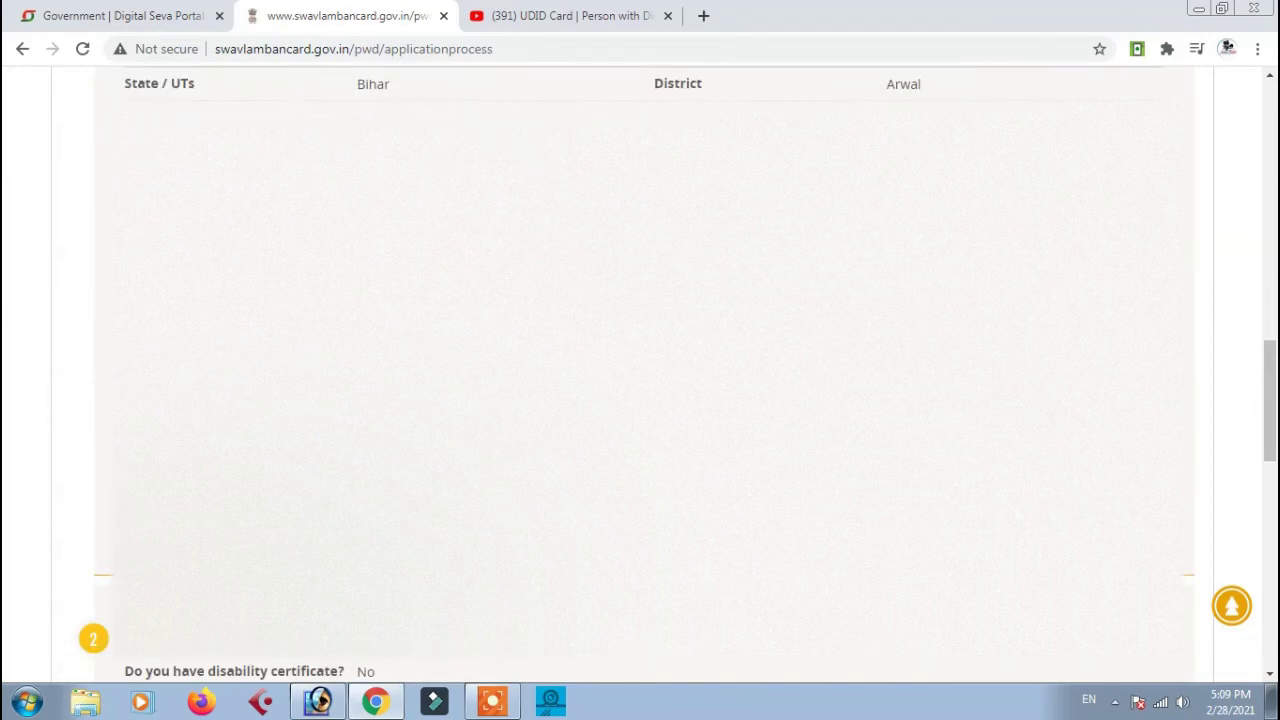
scroll(640, 370, "down", 8)
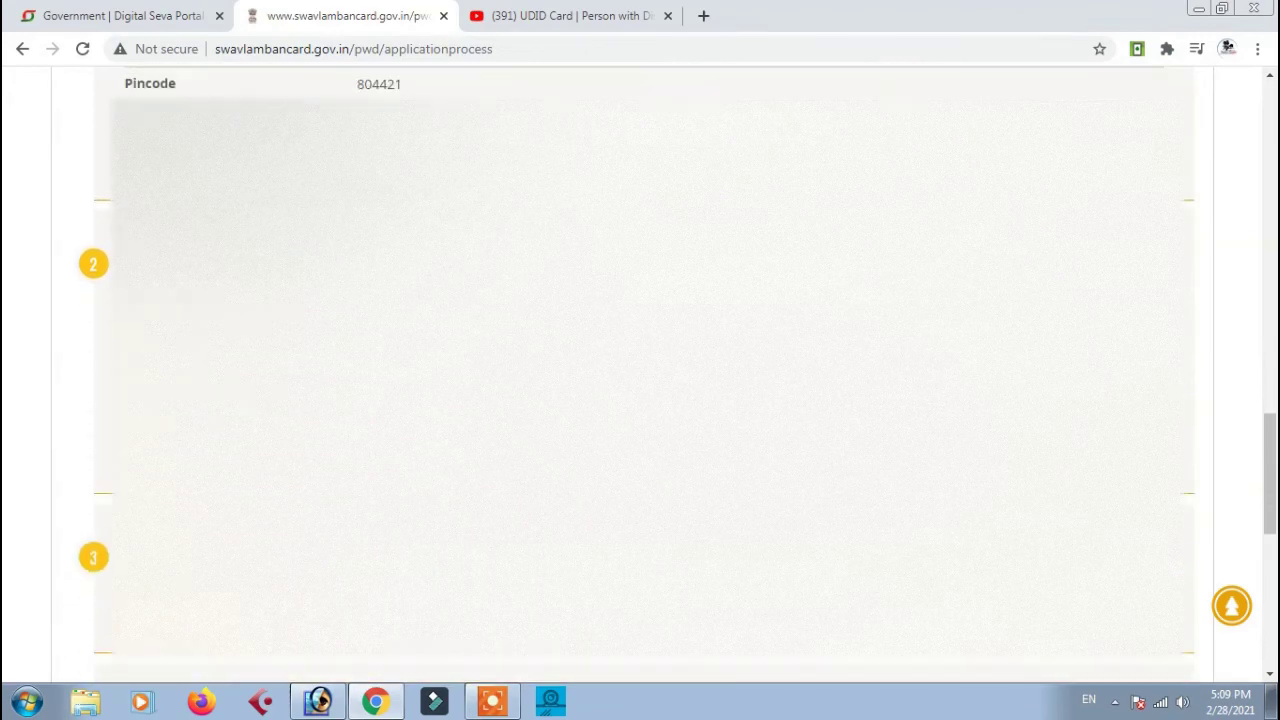
scroll(640, 370, "down", 2)
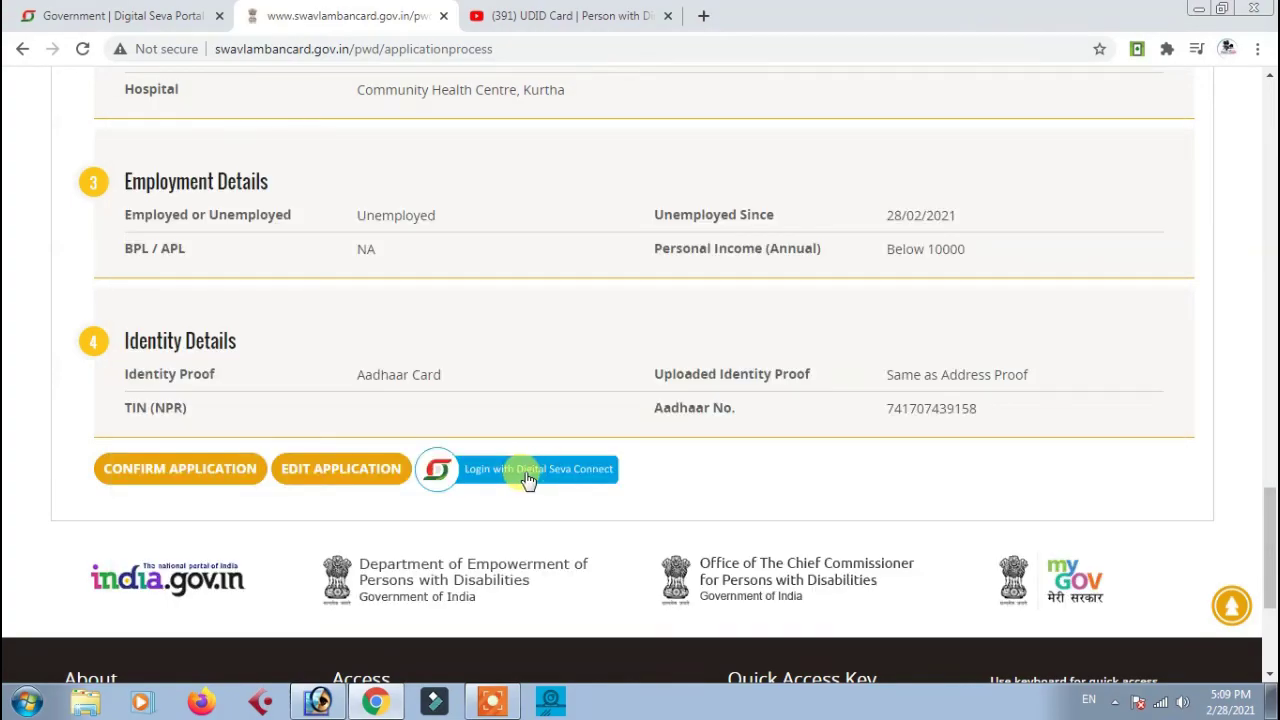
left_click(170, 470)
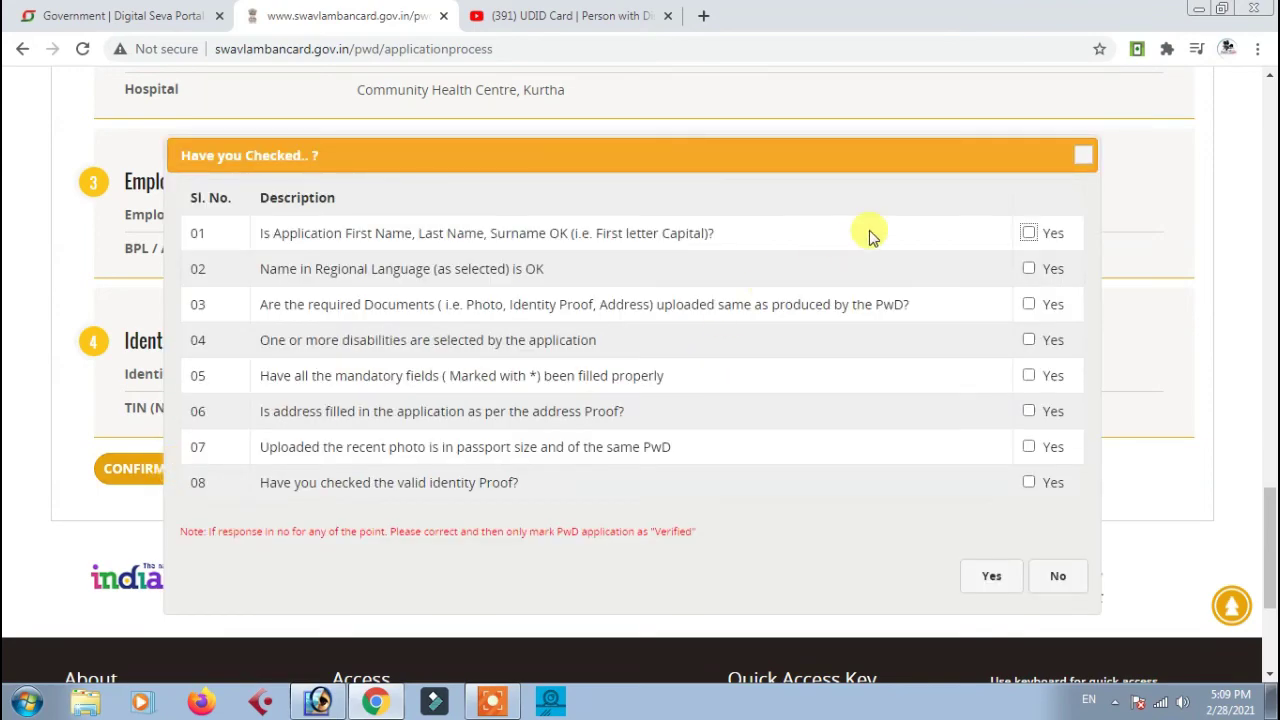
Tick Yes for the checklist items, including regional-language name, address proof and mandatory fields, then submit
scroll(885, 250, "down", 1)
scroll(888, 256, "up", 2)
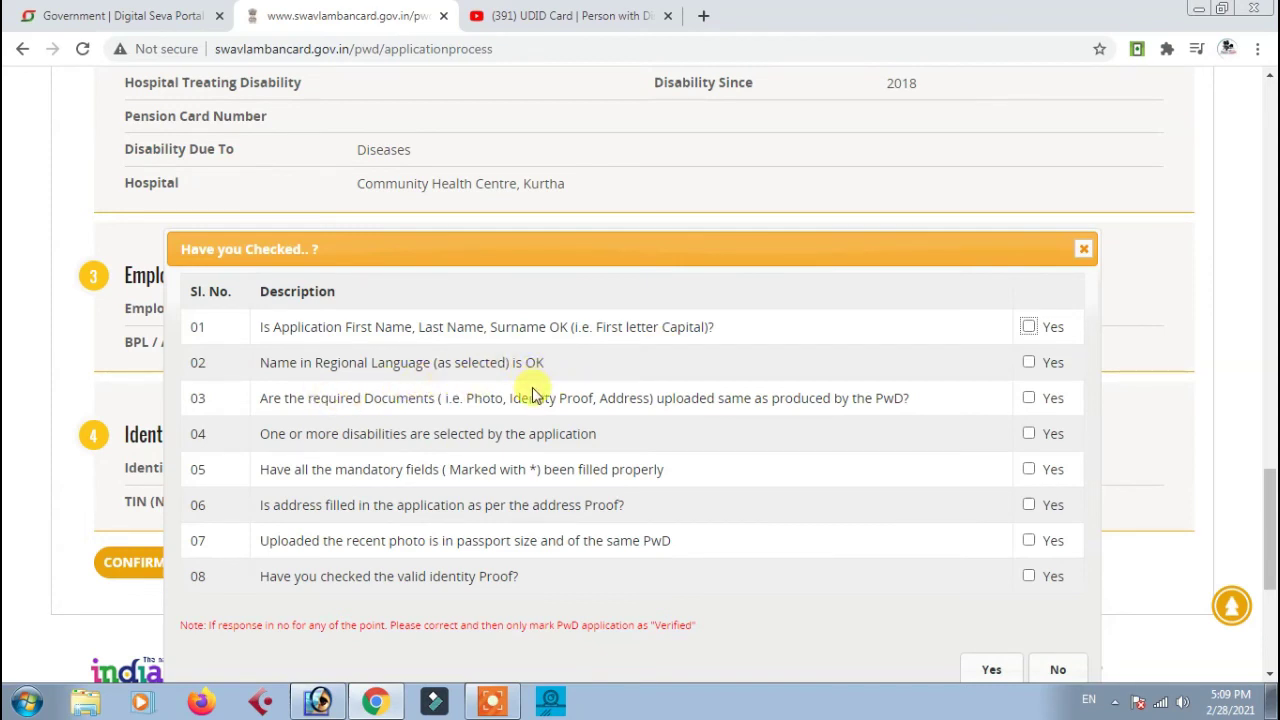
left_click(1028, 362)
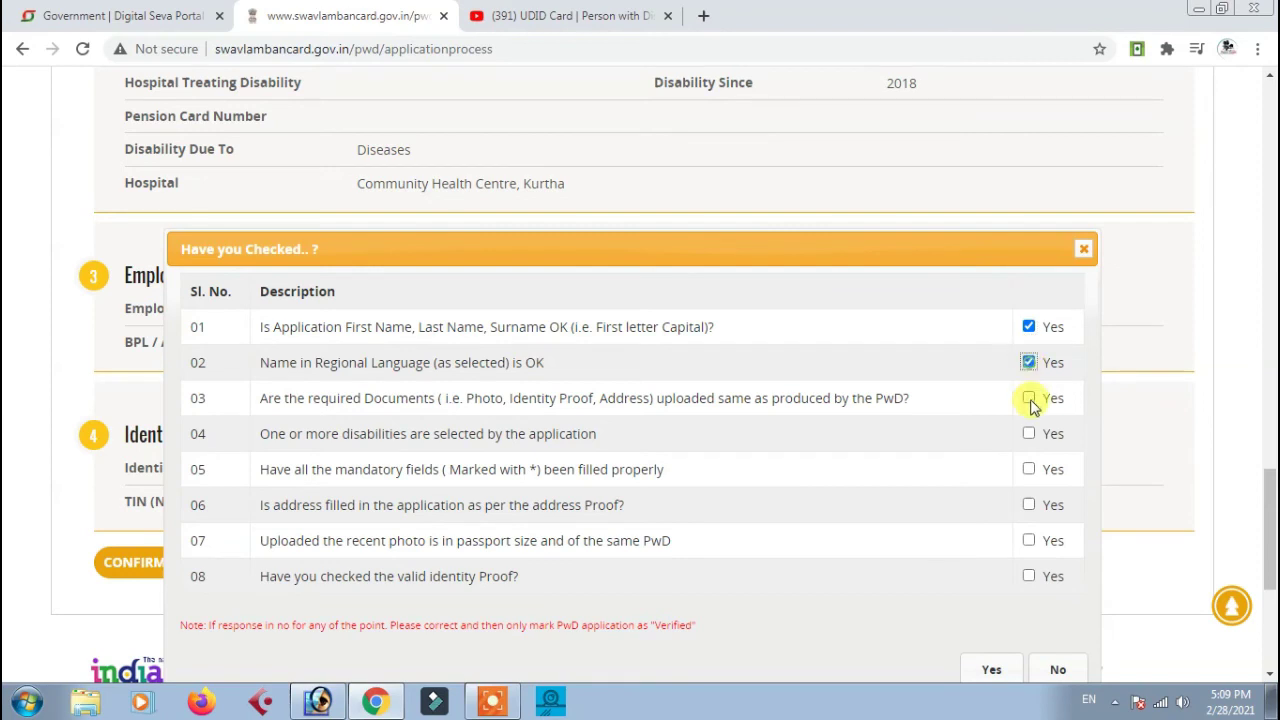
left_click(1029, 508)
left_click(1029, 471)
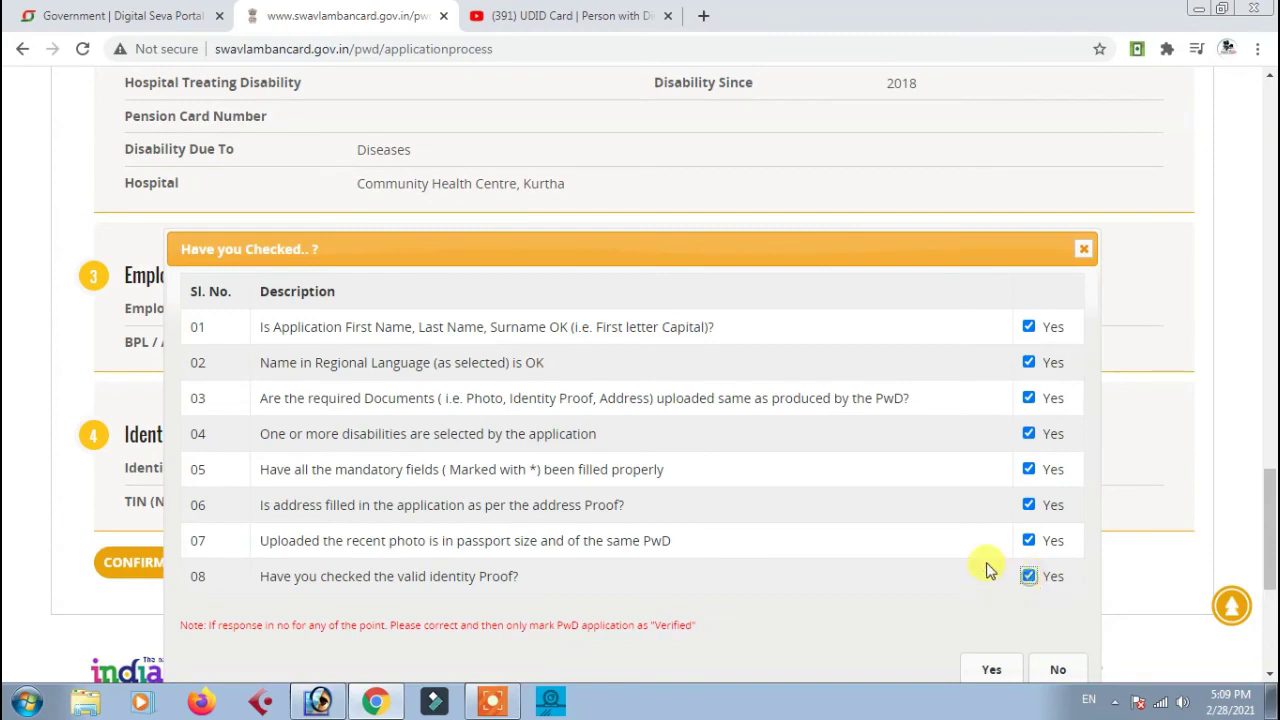
scroll(886, 557, "down", 2)
left_click(991, 485)
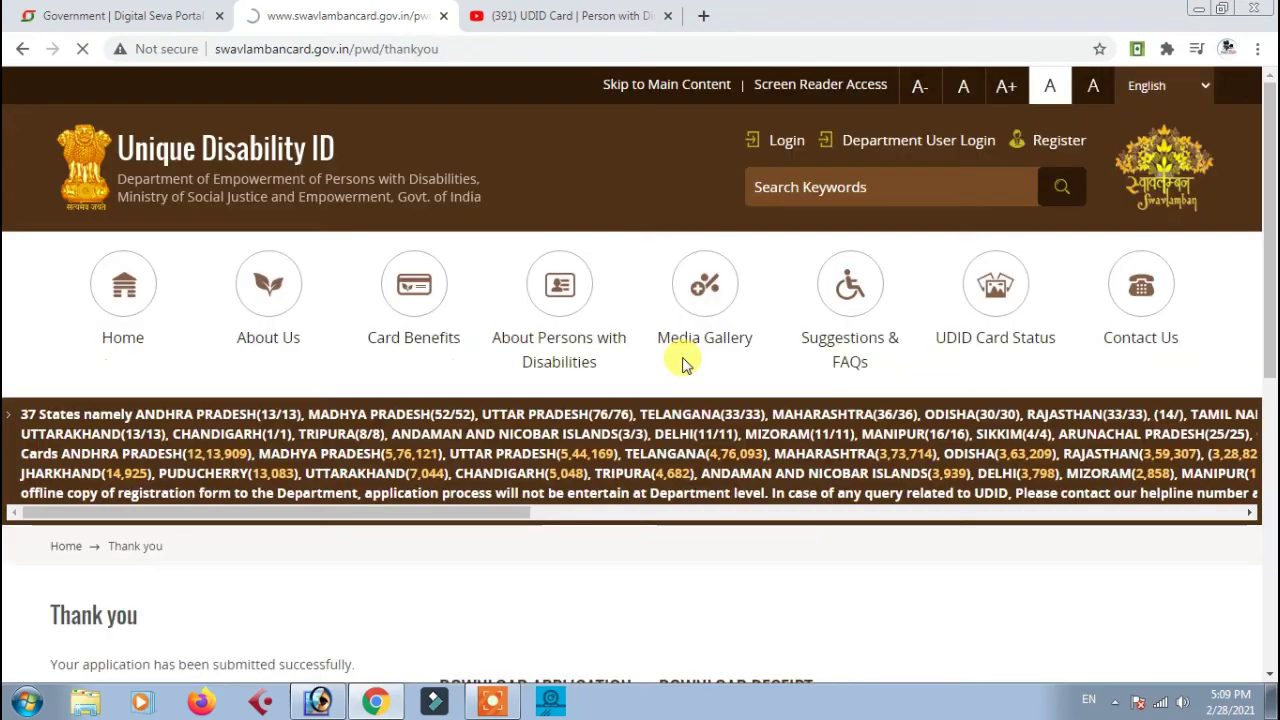
Download the application receipt as a PDF from the thank-you page
scroll(674, 366, "down", 2)
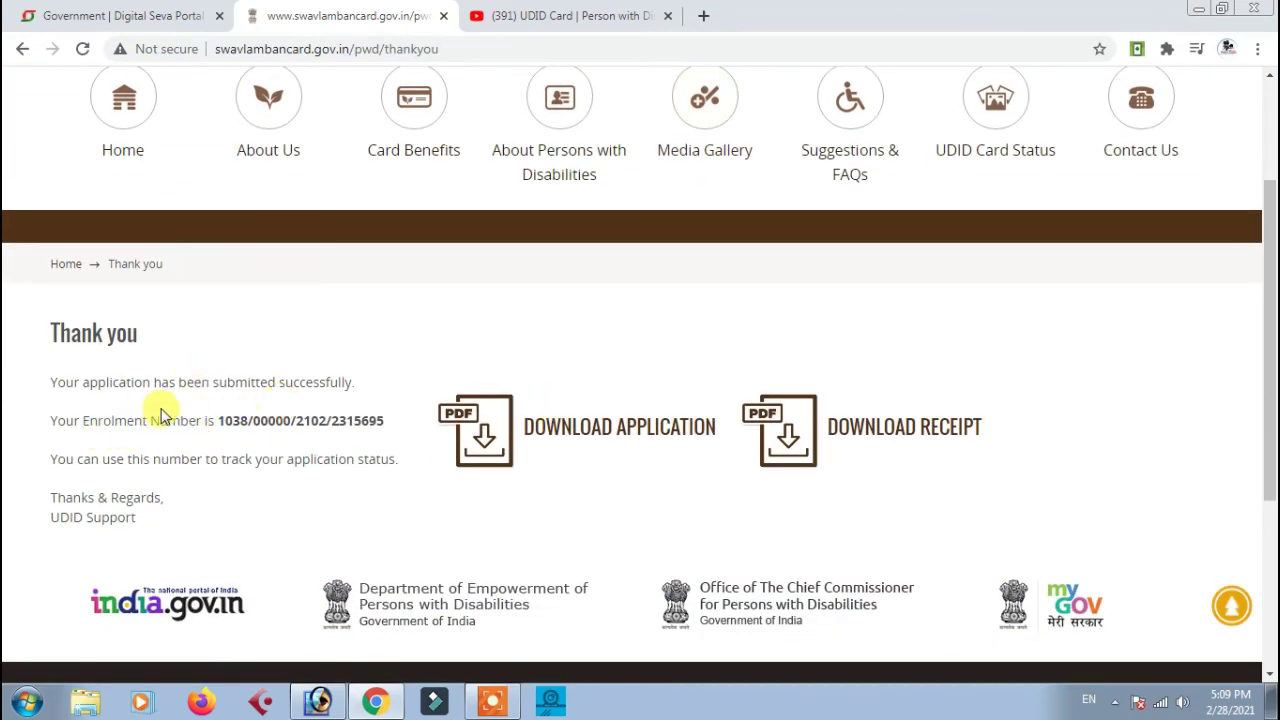
scroll(278, 415, "down", 1)
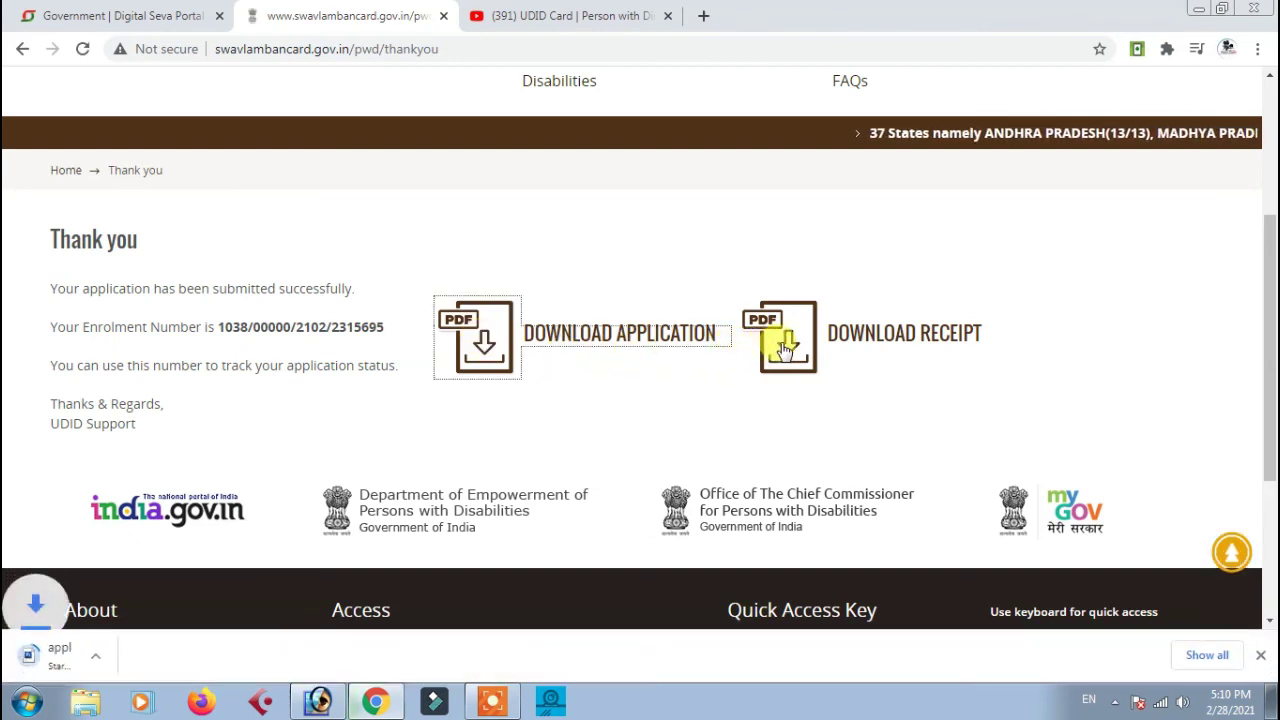
left_click(790, 346)
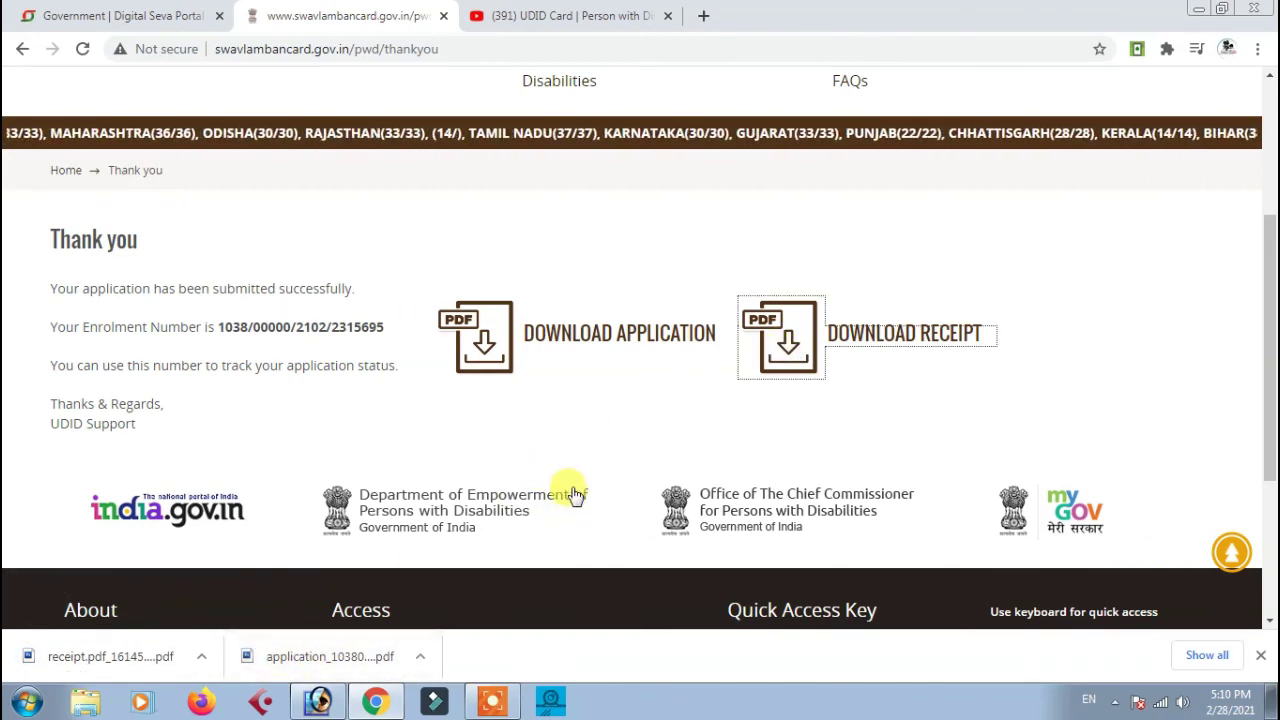
View the UDID Card Status page, then open the downloaded receipt.pdf
scroll(590, 489, "up", 3)
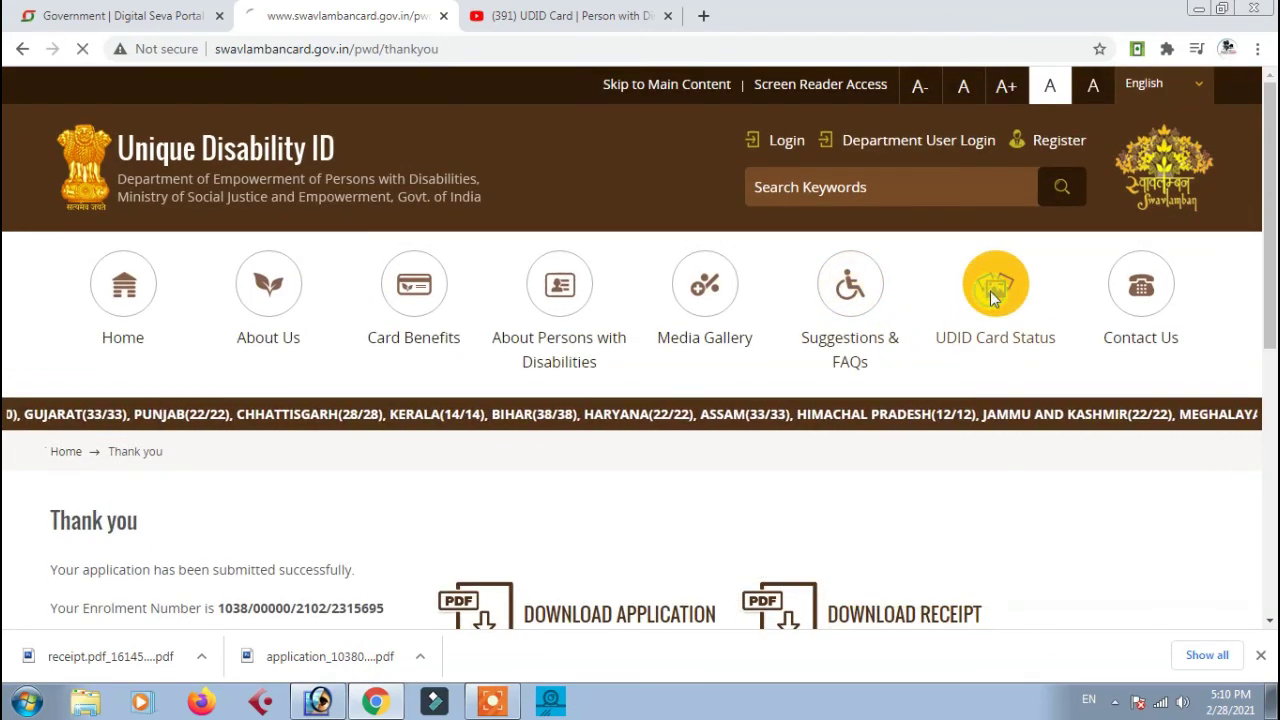
left_click(994, 296)
scroll(740, 400, "down", 4)
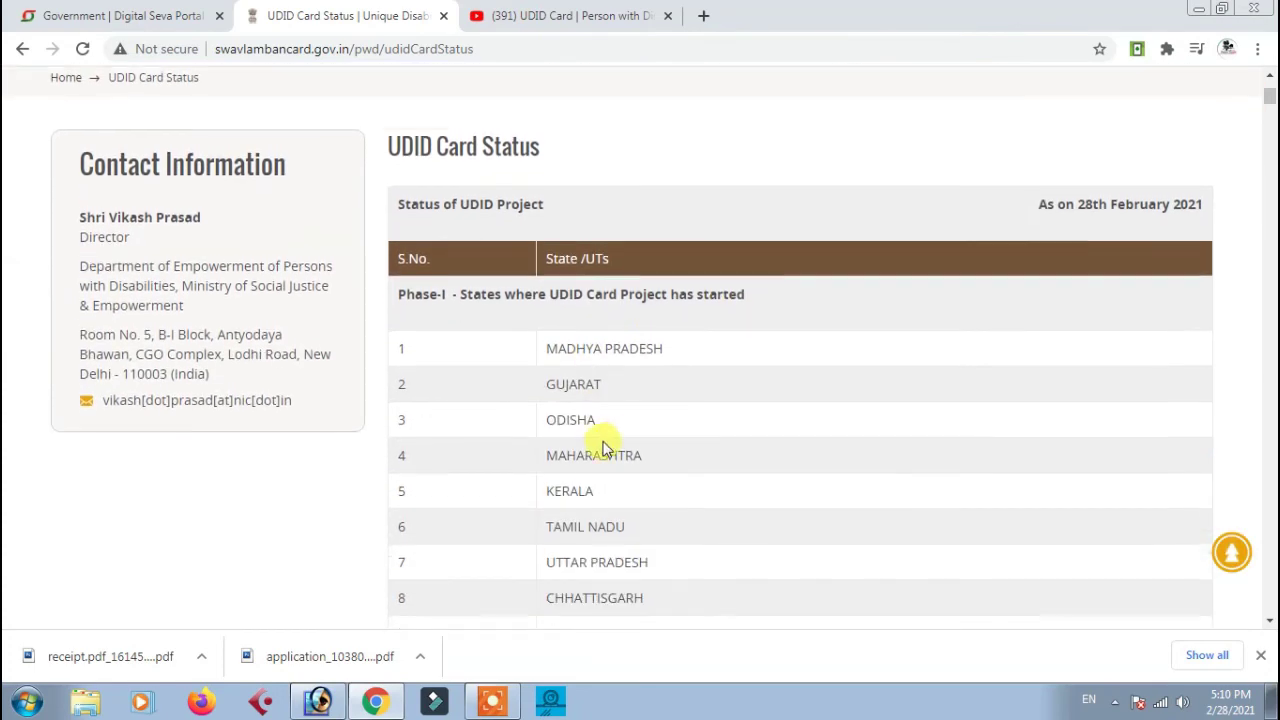
left_click(108, 658)
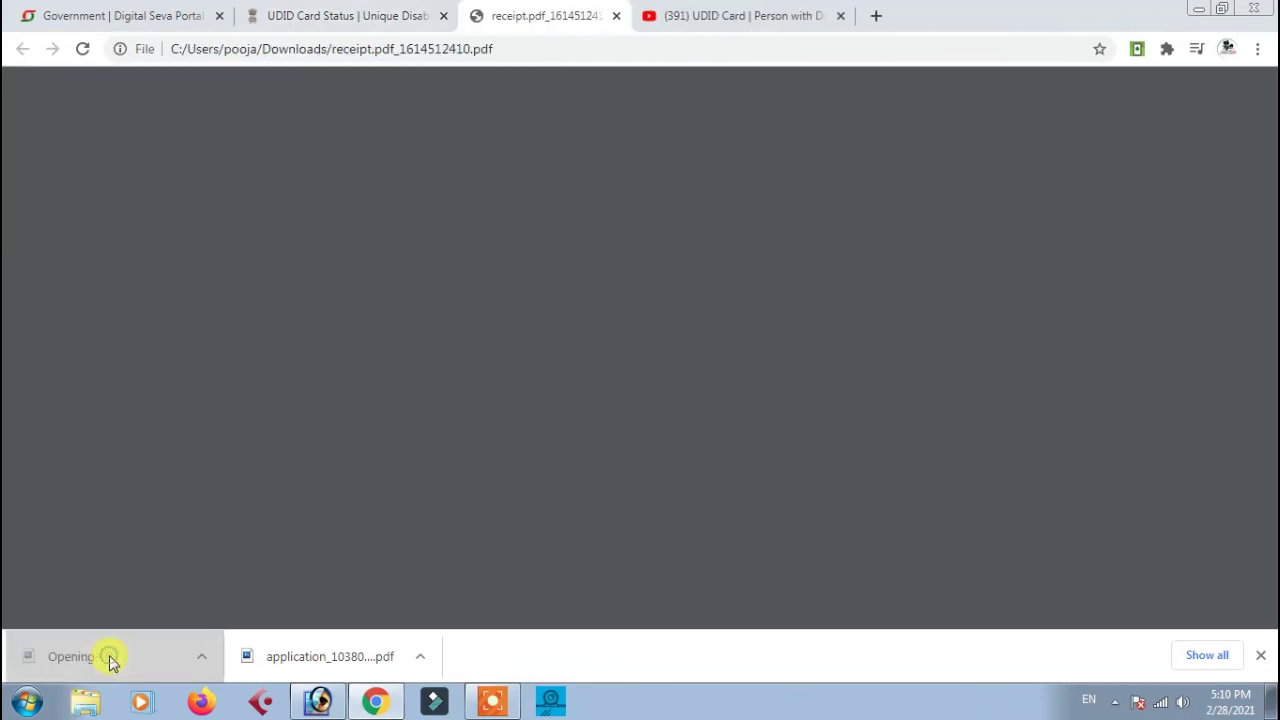